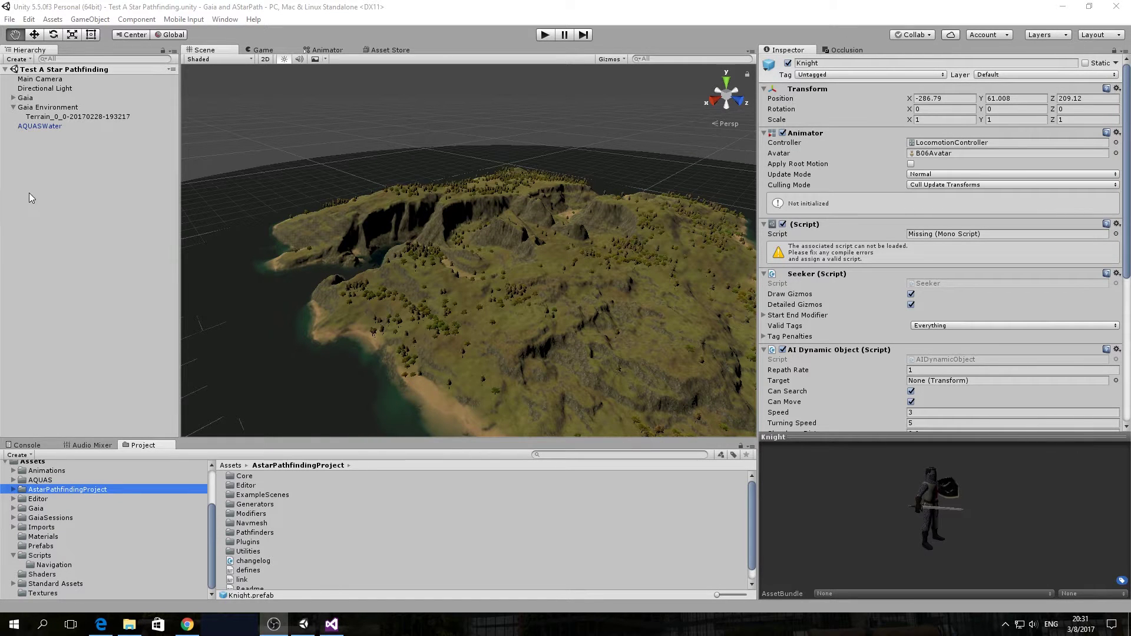
# Set the AQUASWater plane's Position Y to 50, then bring up the A* Pathfinding Project site in Edge.
pyautogui.click(53, 118)
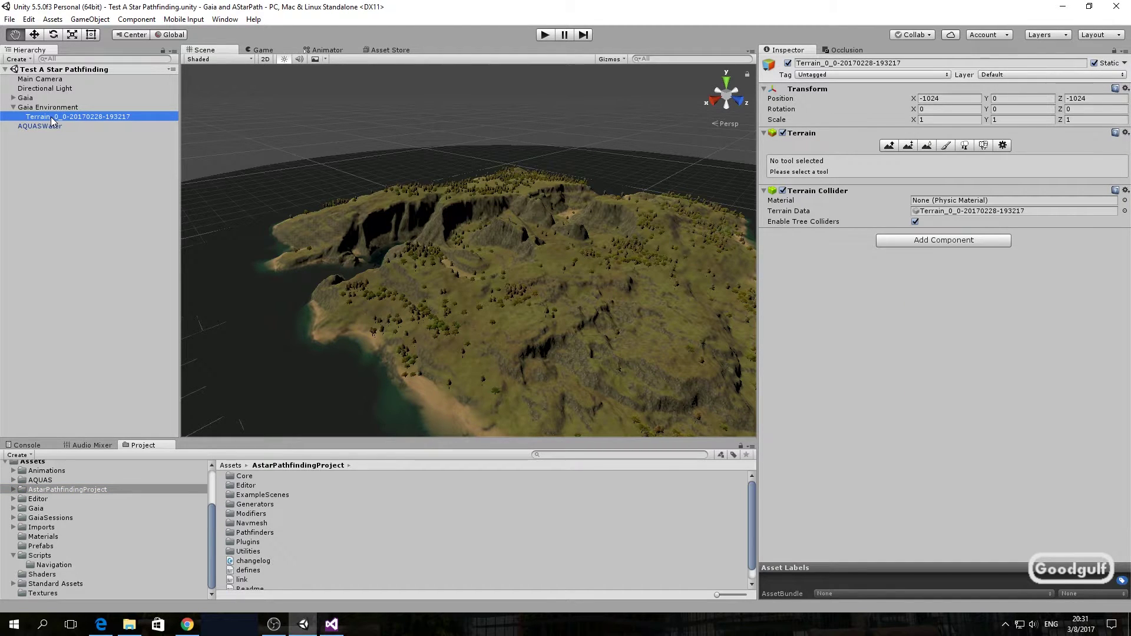
pyautogui.click(12, 98)
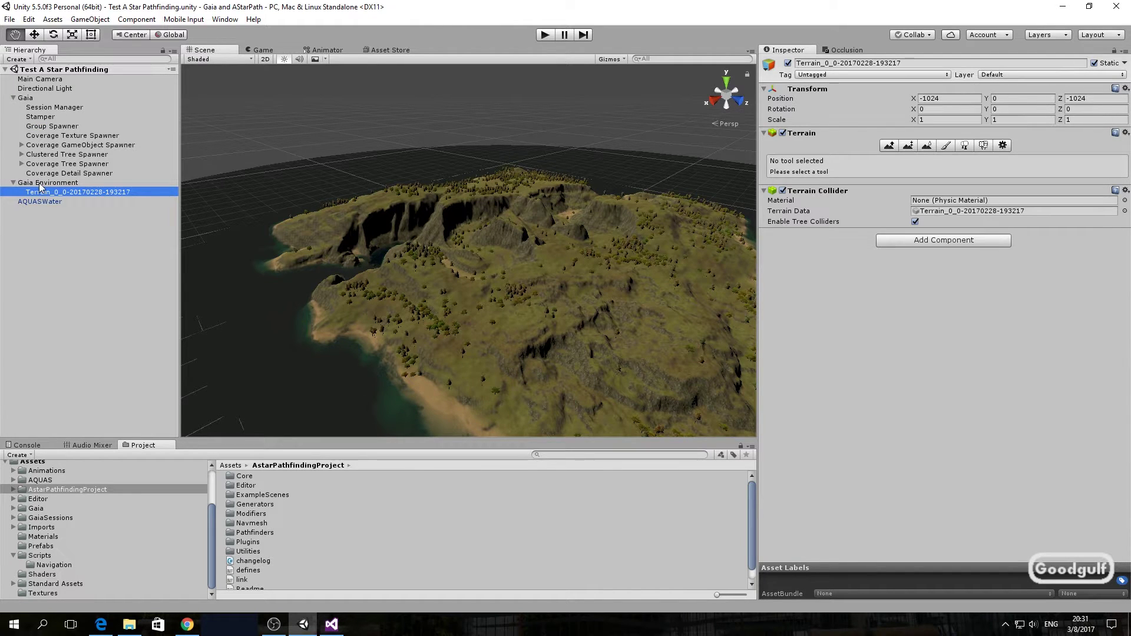
pyautogui.click(40, 201)
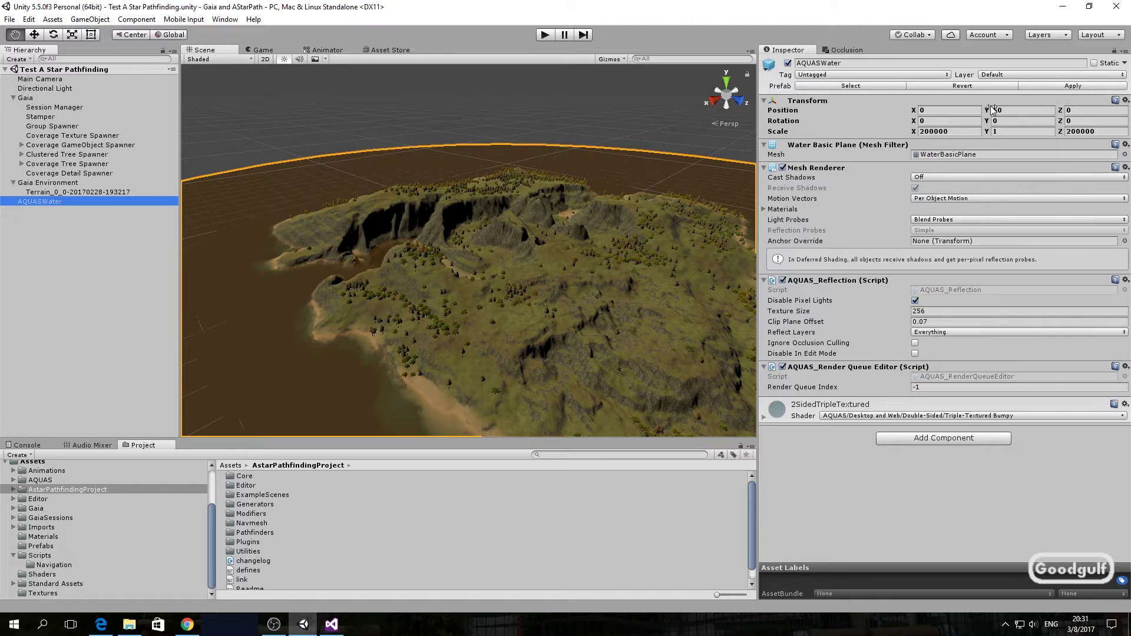
pyautogui.click(992, 110)
pyautogui.write('50')
pyautogui.click(47, 488)
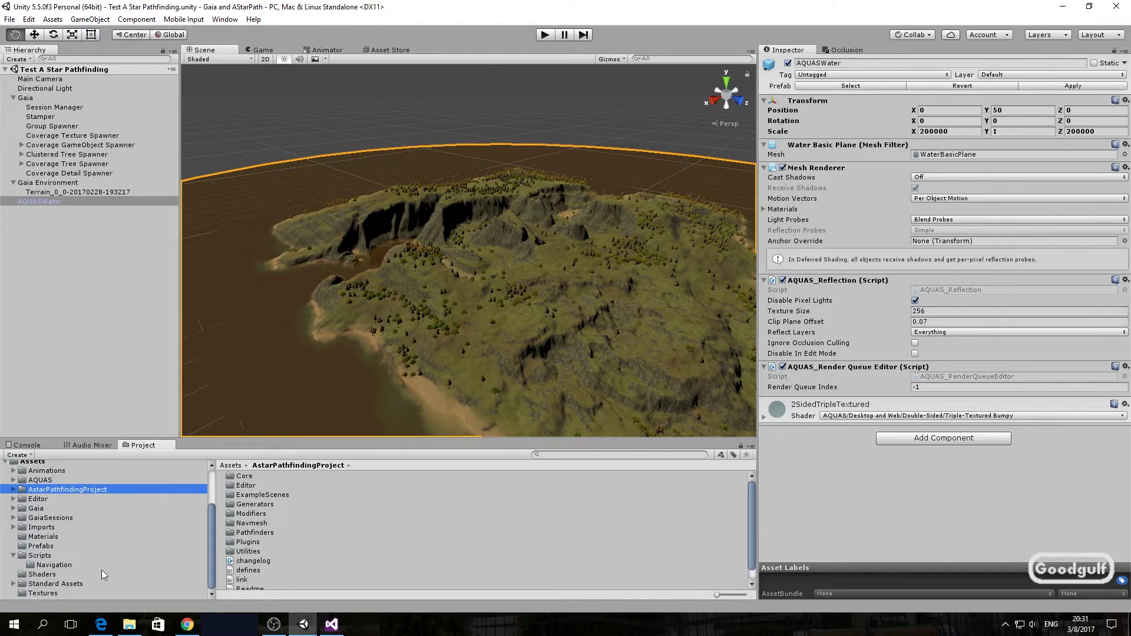
pyautogui.click(102, 623)
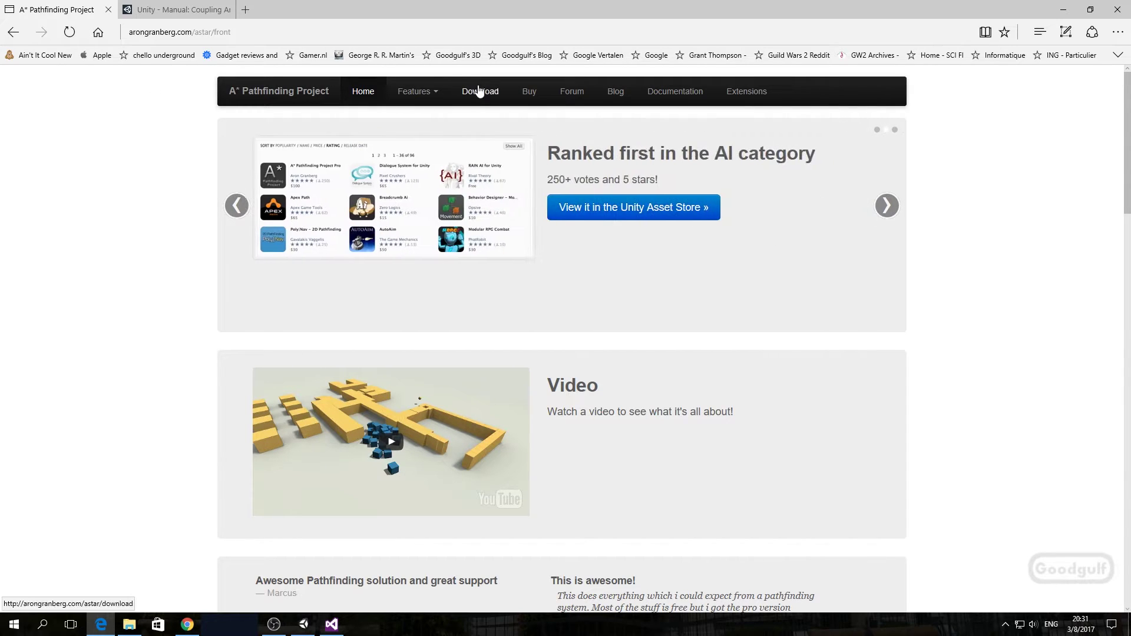
# Look over the free and pro versions on the A* Download page, then go back to Unity.
pyautogui.click(480, 92)
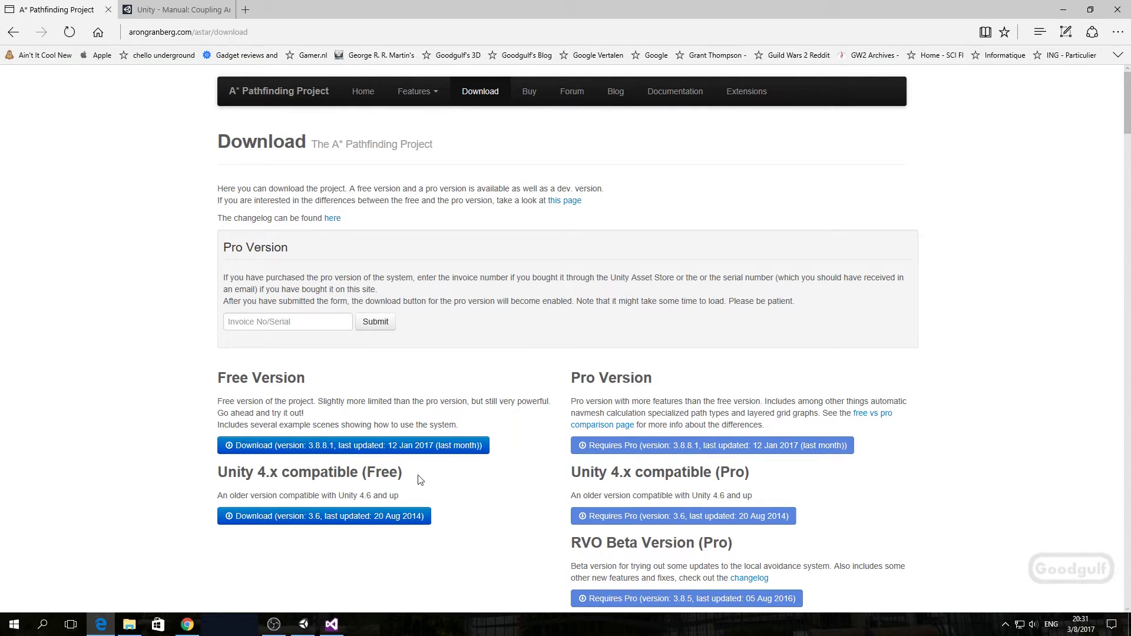
pyautogui.click(302, 626)
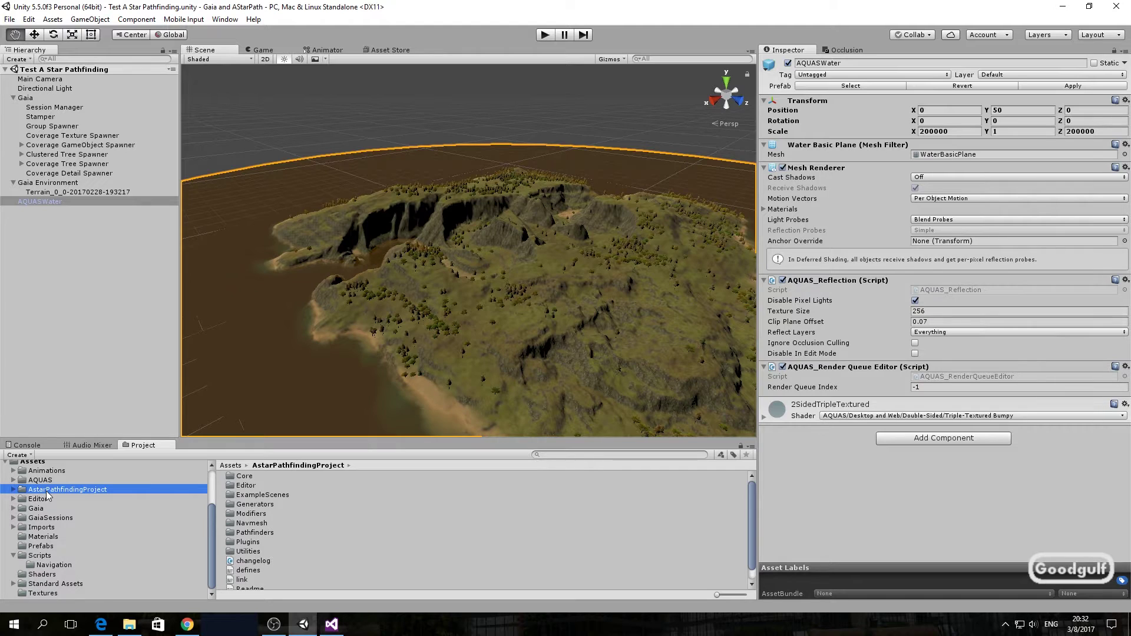
# Inspect the Knight prefab's components, then list the Animations folder's run clips and LocomotionController.
pyautogui.click(41, 547)
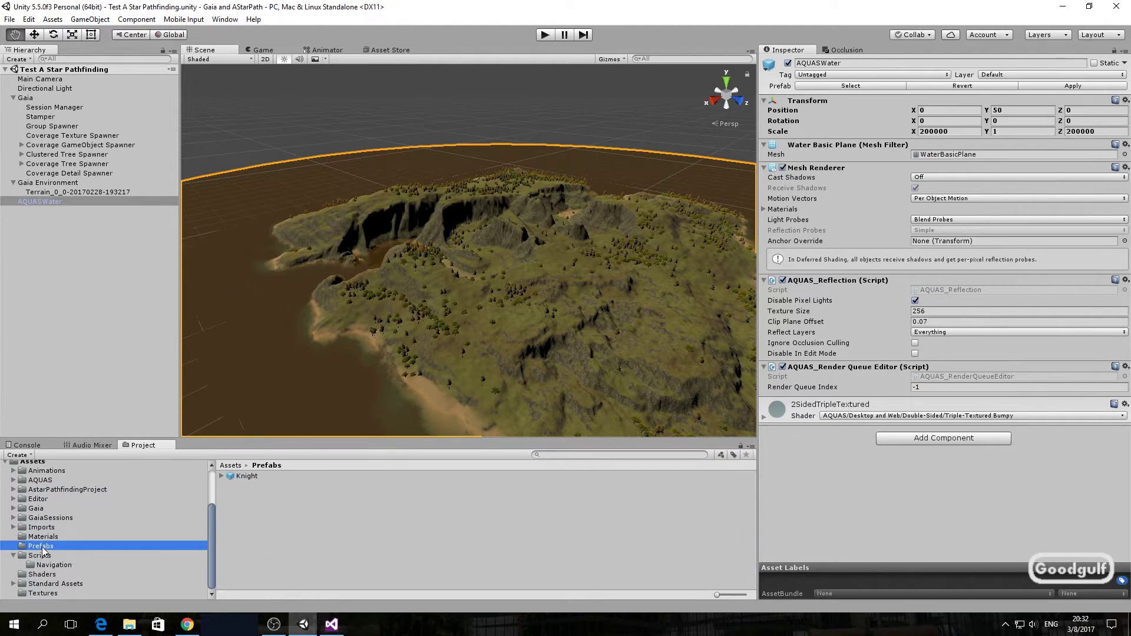
pyautogui.click(250, 477)
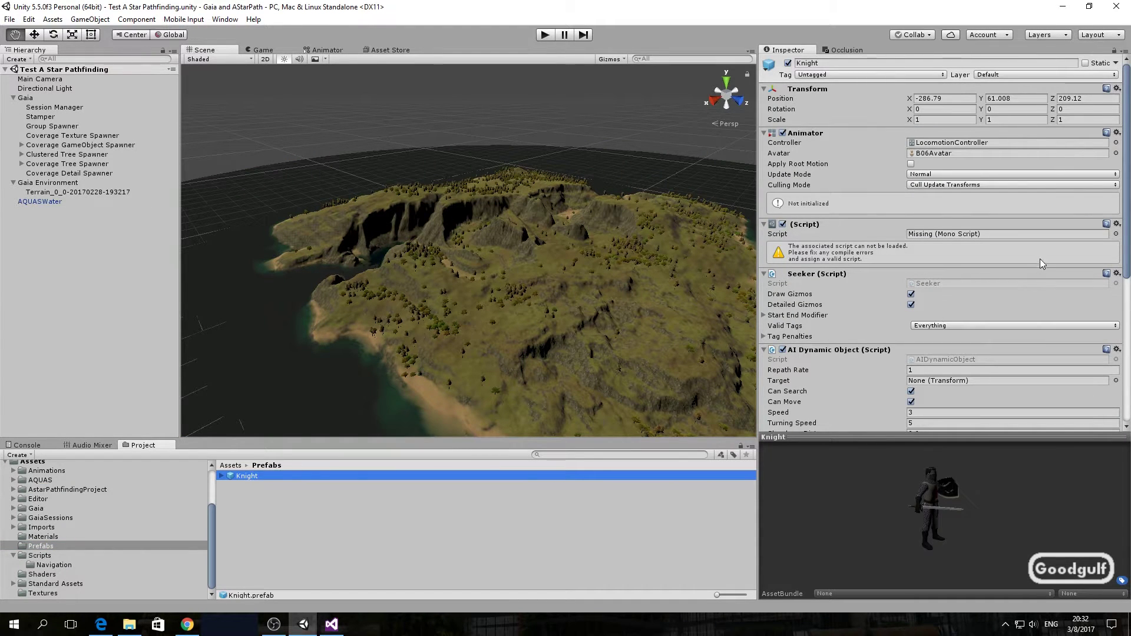
pyautogui.scroll(-6, 1125, 250)
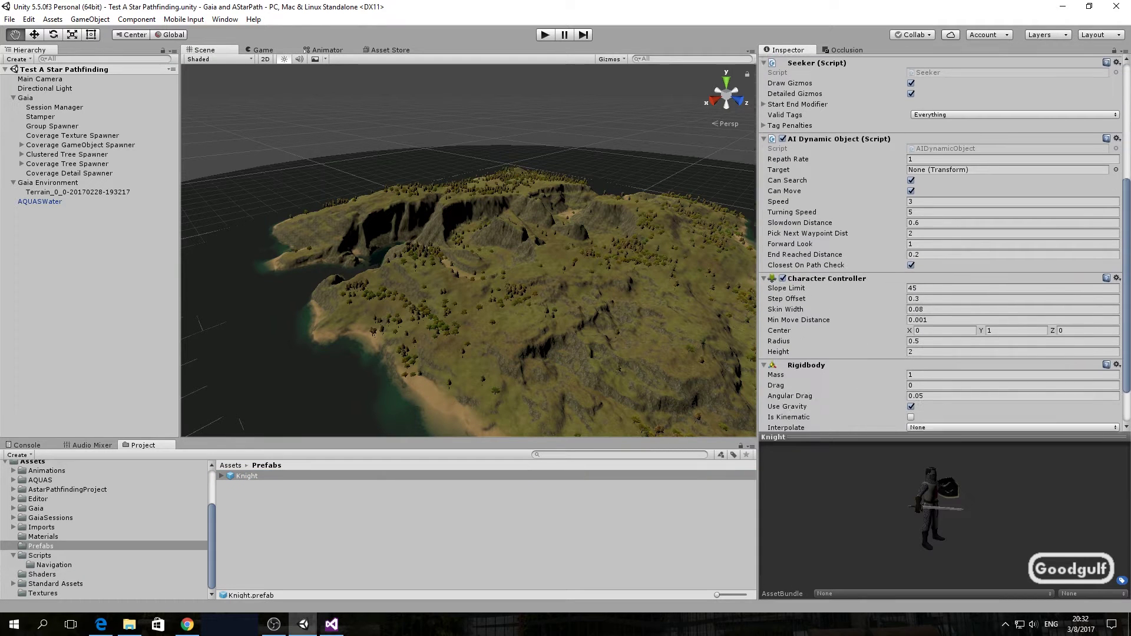
pyautogui.scroll(-3, 939, 244)
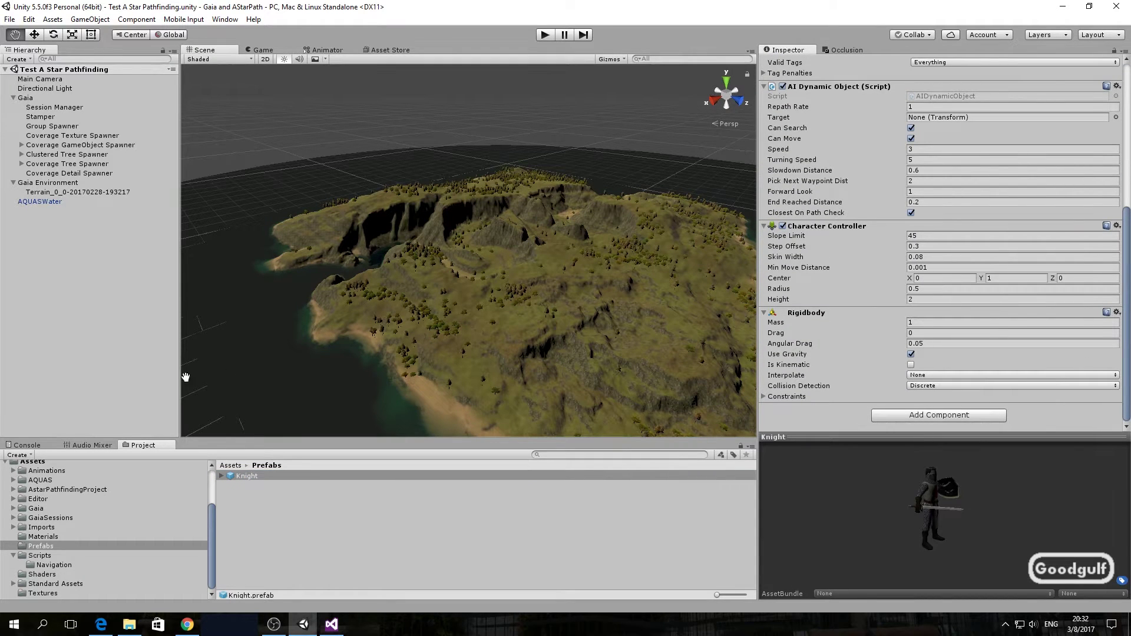
pyautogui.click(41, 471)
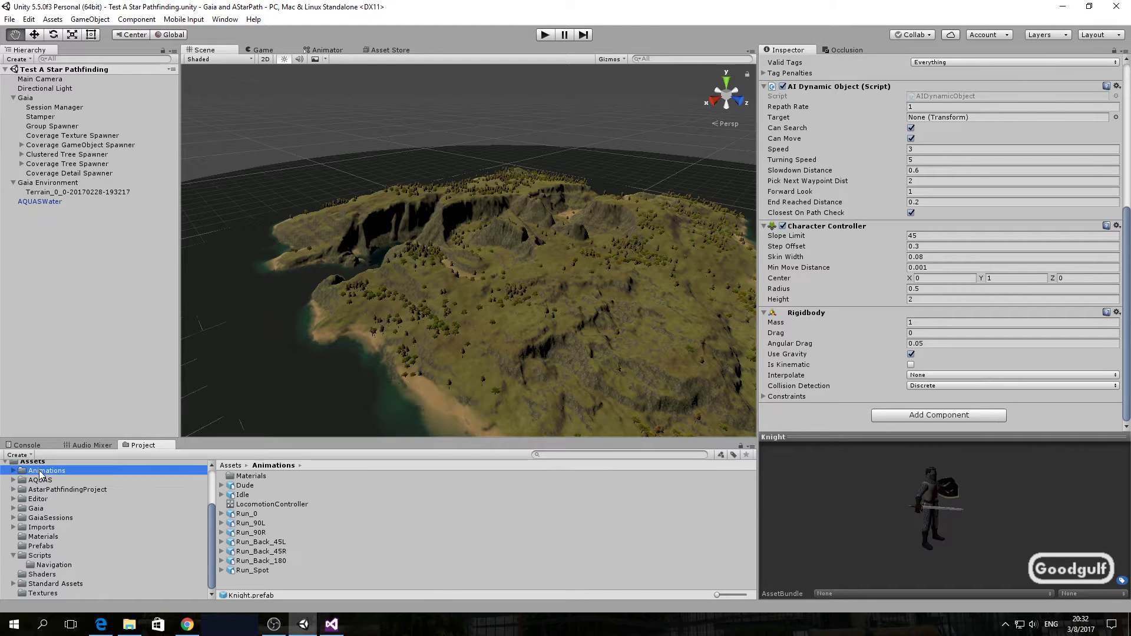
pyautogui.click(102, 626)
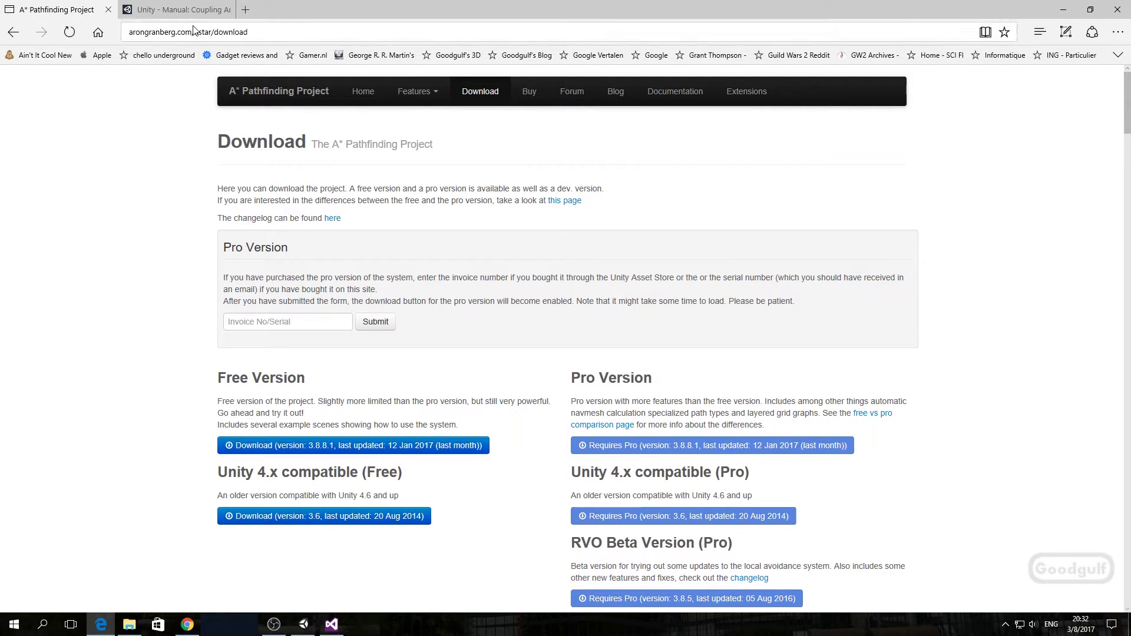
# Read the blend tree and script sections of the Coupling Animation and Navigation manual page, then return to Unity.
pyautogui.click(183, 9)
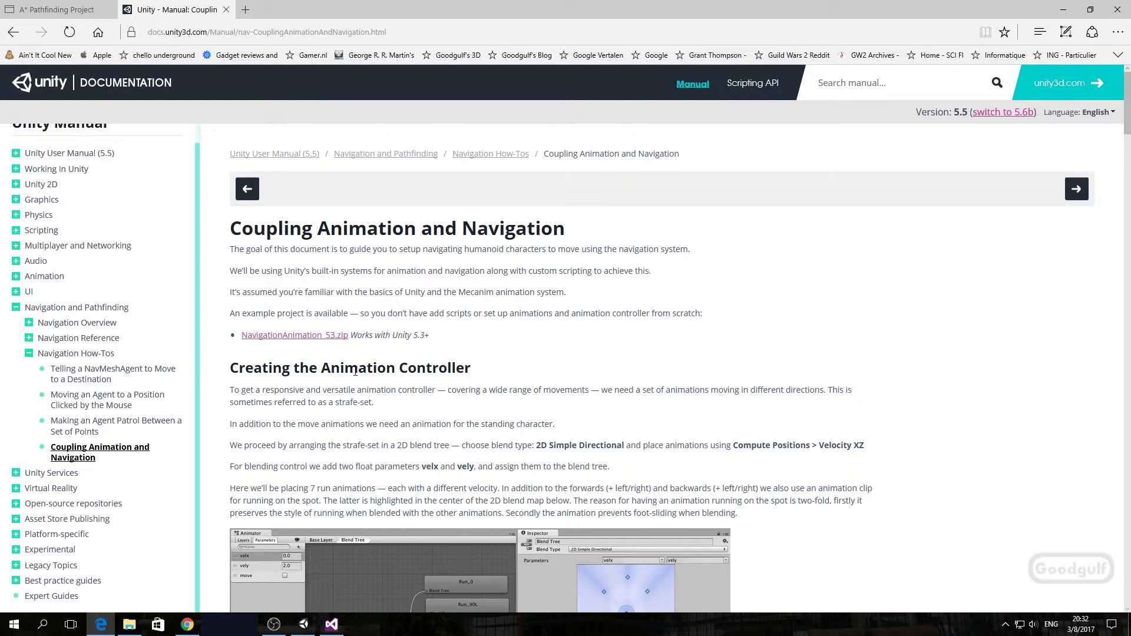
pyautogui.scroll(-4, 513, 356)
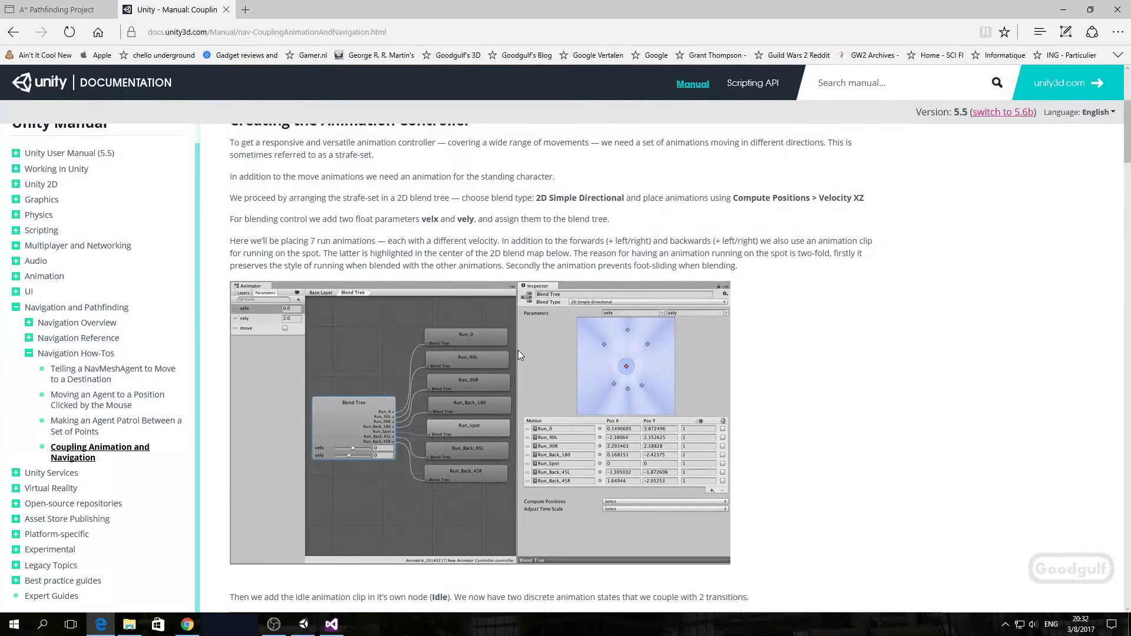
pyautogui.scroll(-8, 517, 350)
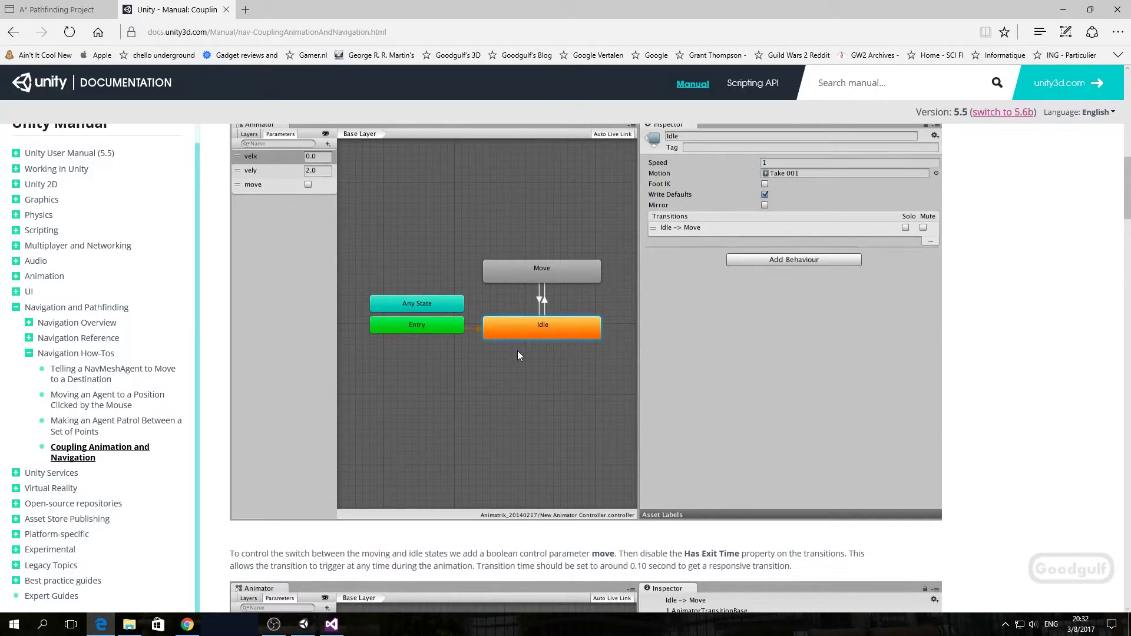
pyautogui.scroll(-8, 519, 355)
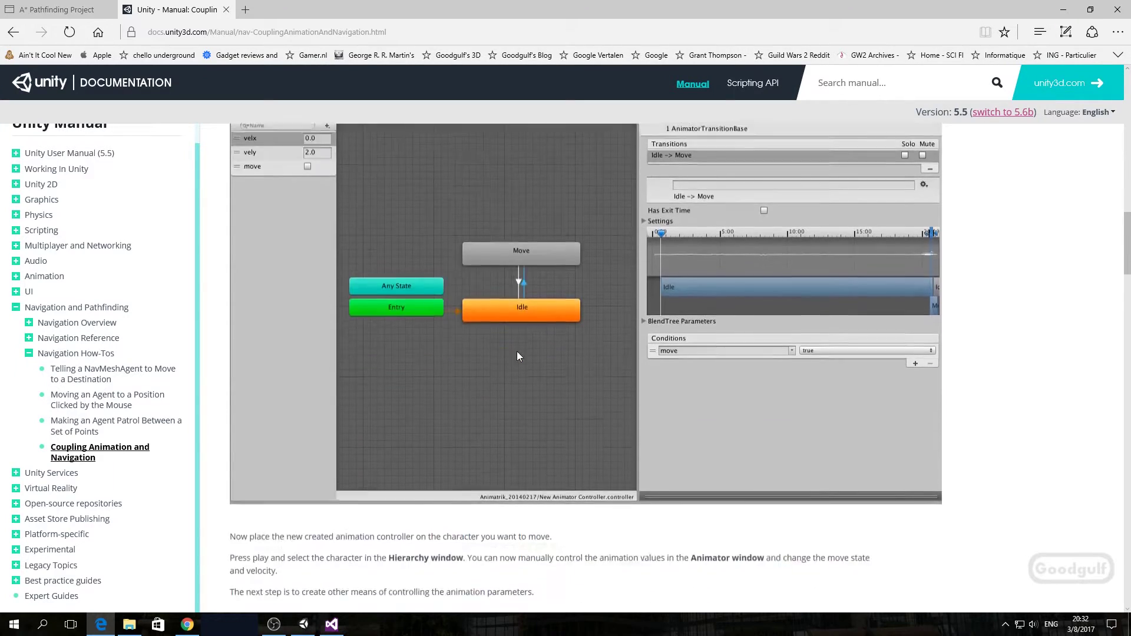
pyautogui.scroll(-7, 518, 356)
pyautogui.scroll(-13, 517, 353)
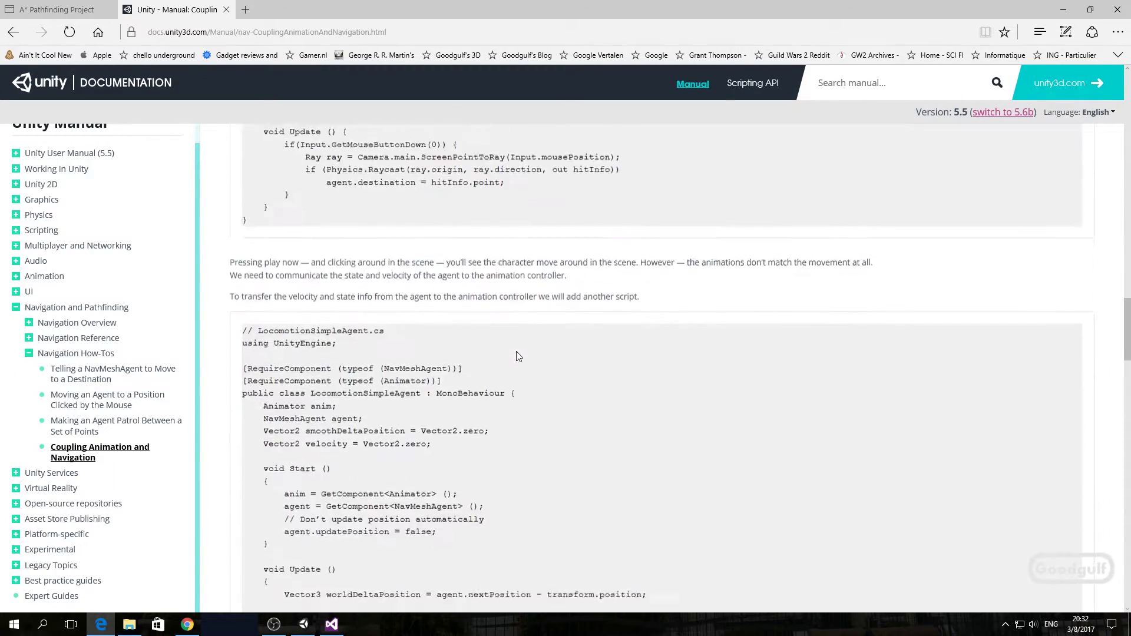
pyautogui.scroll(-16, 516, 354)
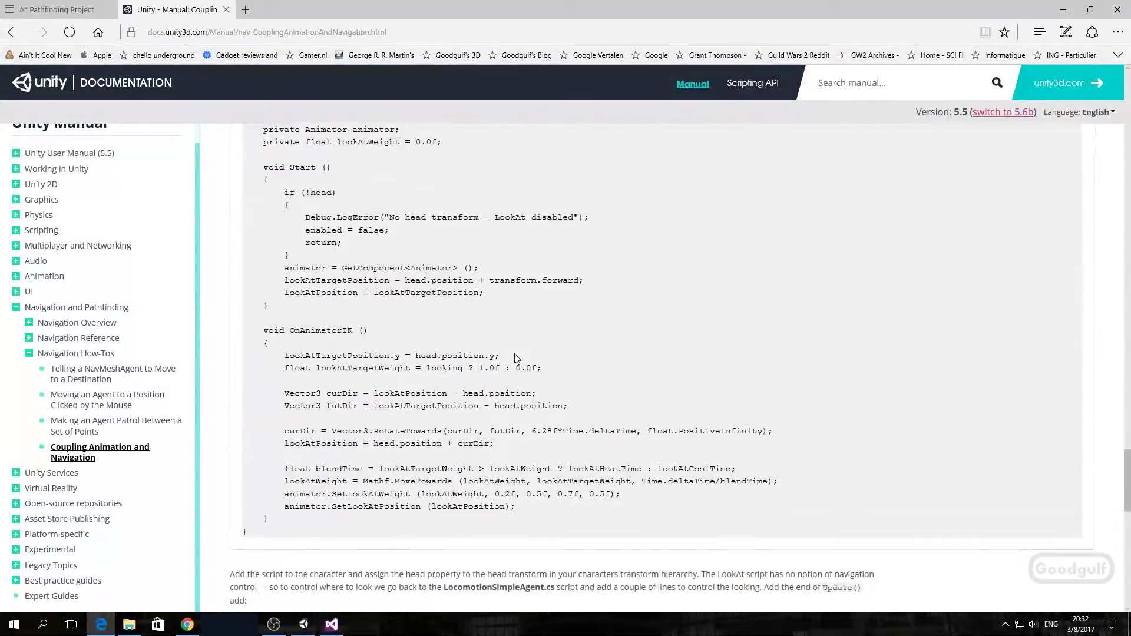
pyautogui.click(306, 626)
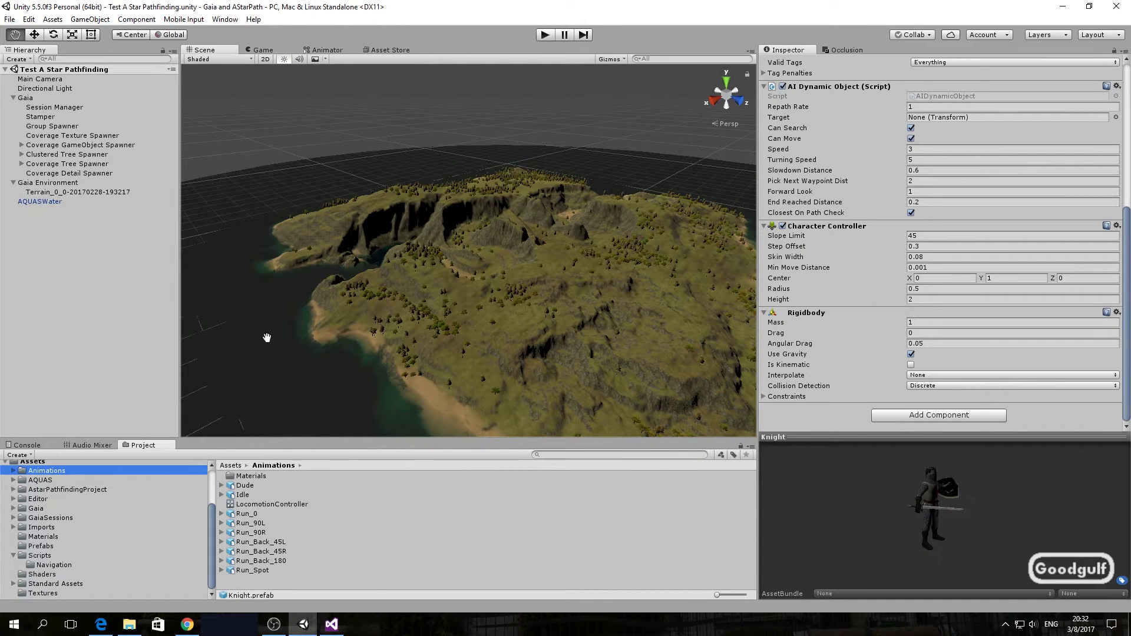
# Name User Layer 8 'Terrain' and assign the terrain object to that layer.
pyautogui.click(79, 192)
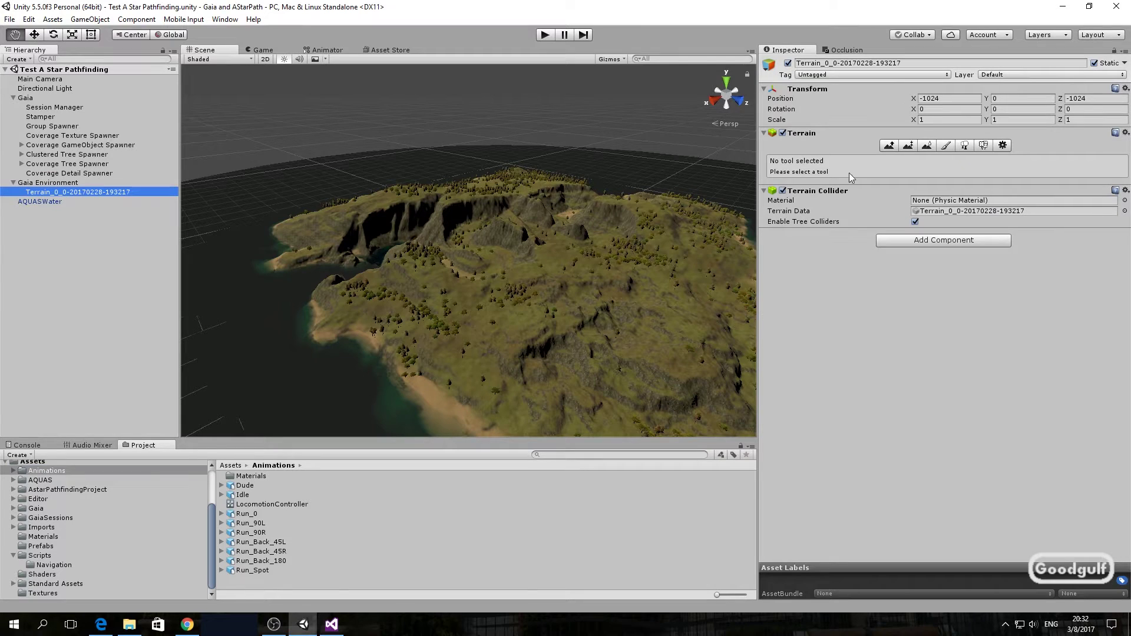
pyautogui.click(1010, 75)
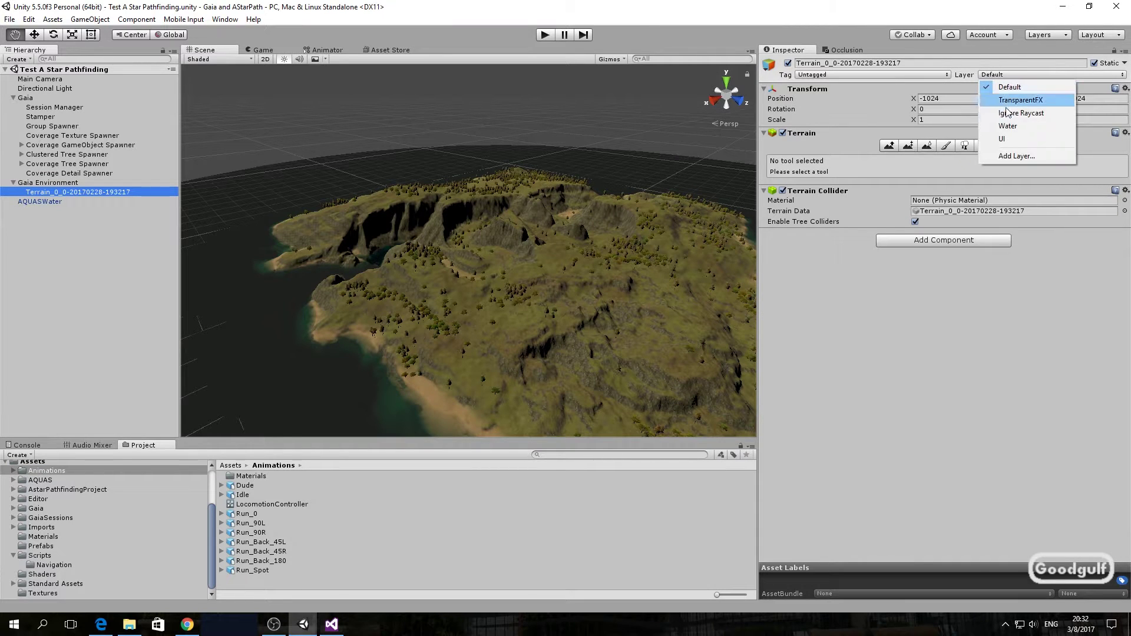
pyautogui.click(1023, 155)
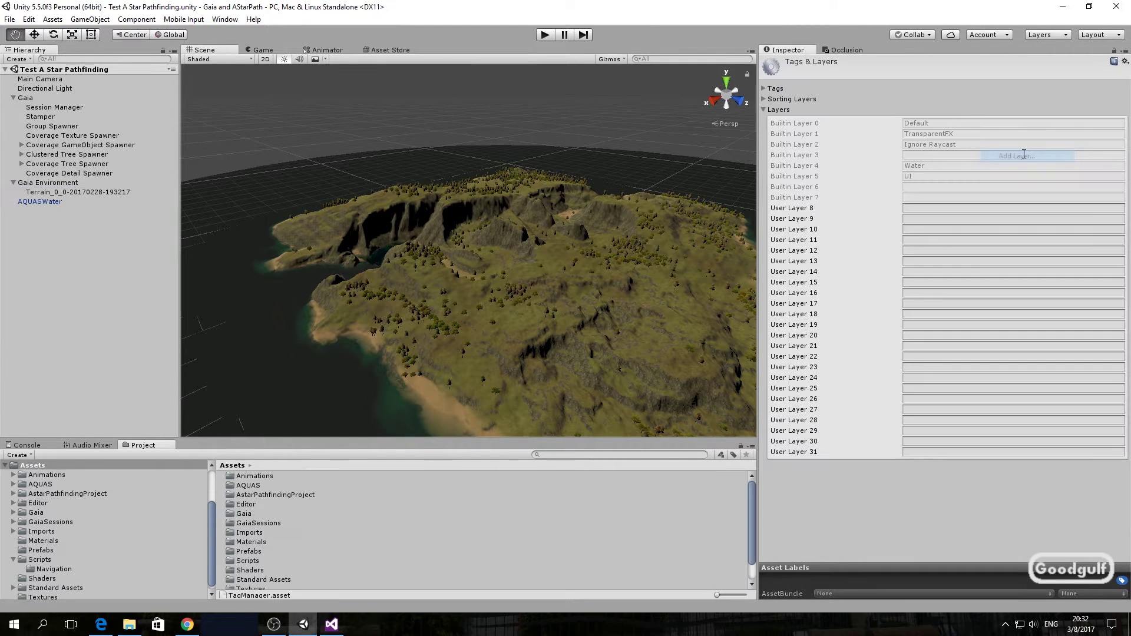
pyautogui.click(911, 209)
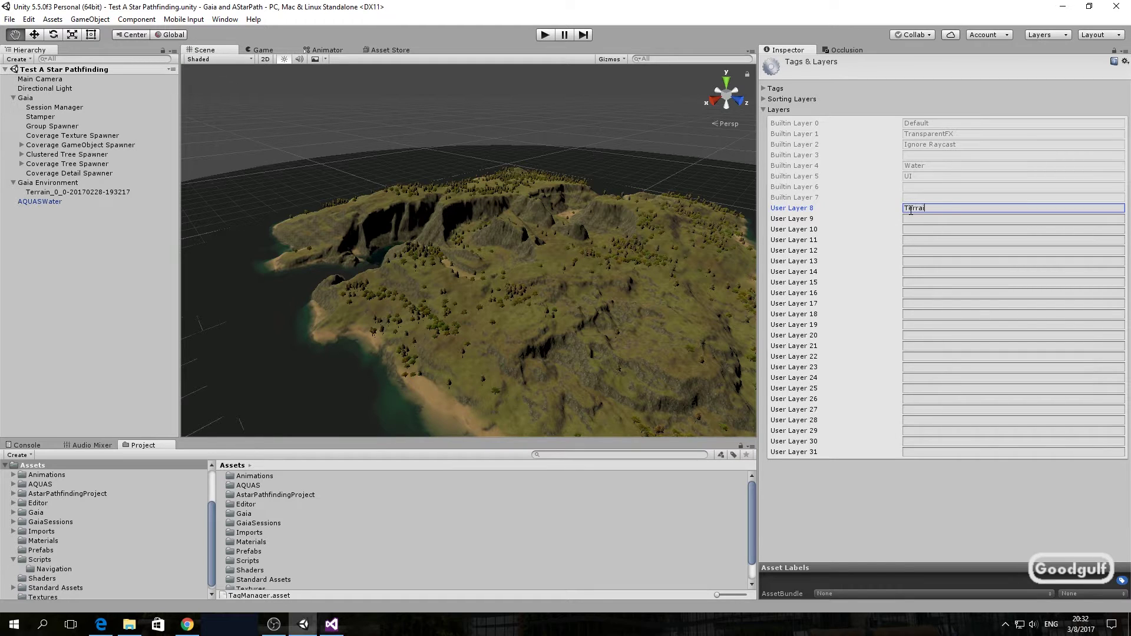
pyautogui.write('Terrain')
pyautogui.click(45, 192)
pyautogui.click(1013, 75)
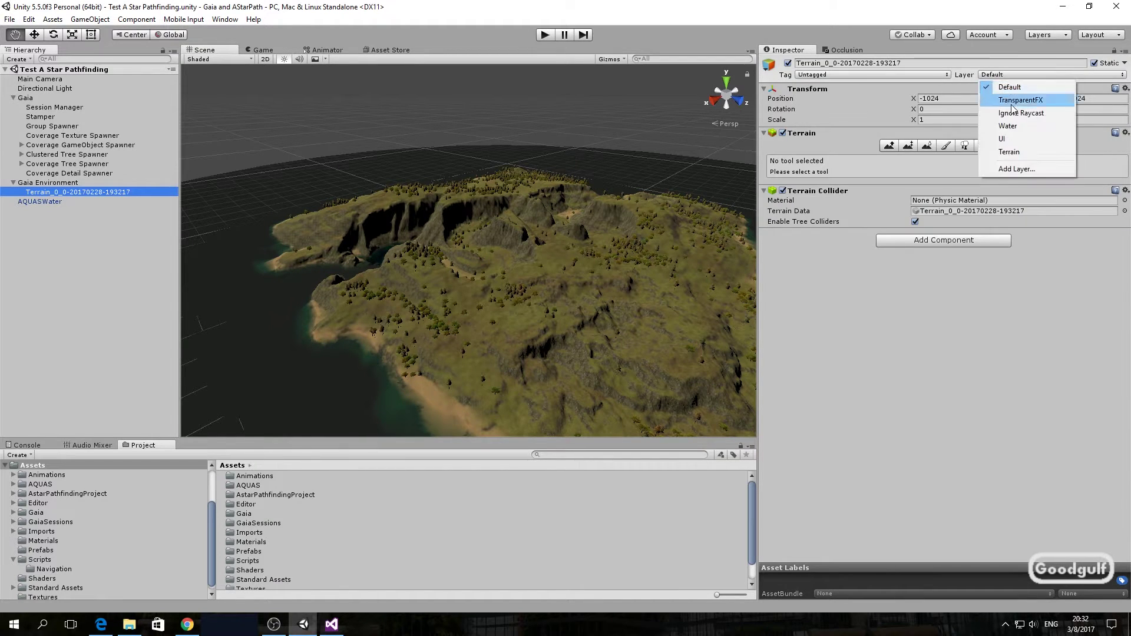
pyautogui.click(1028, 151)
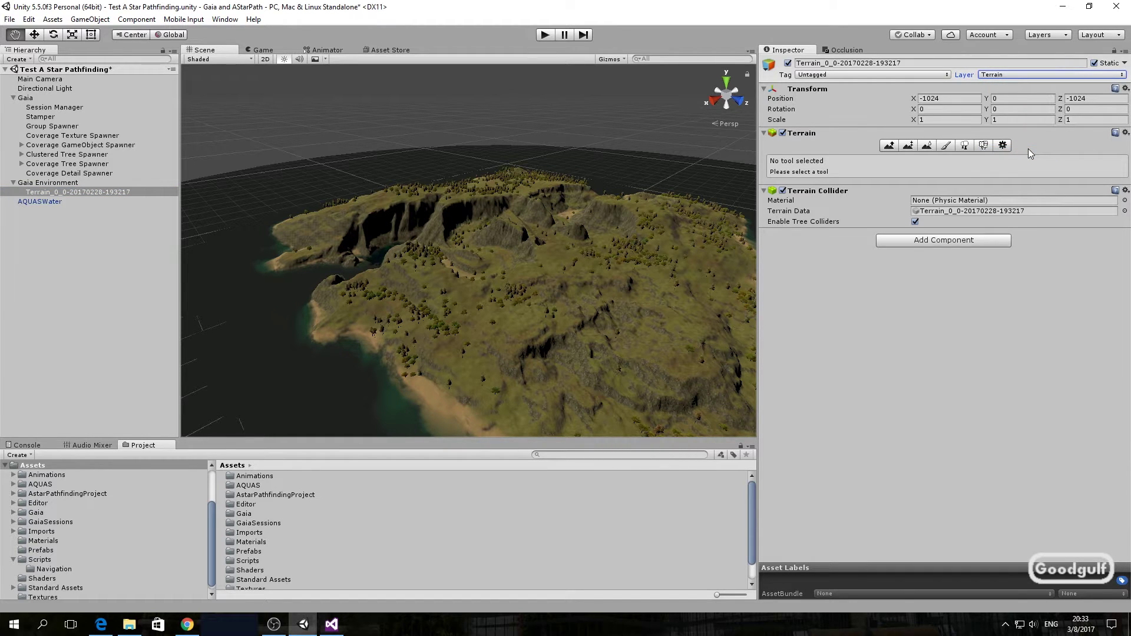
# Create an empty object named A* positioned at 0, 0, 0.
pyautogui.click(37, 267)
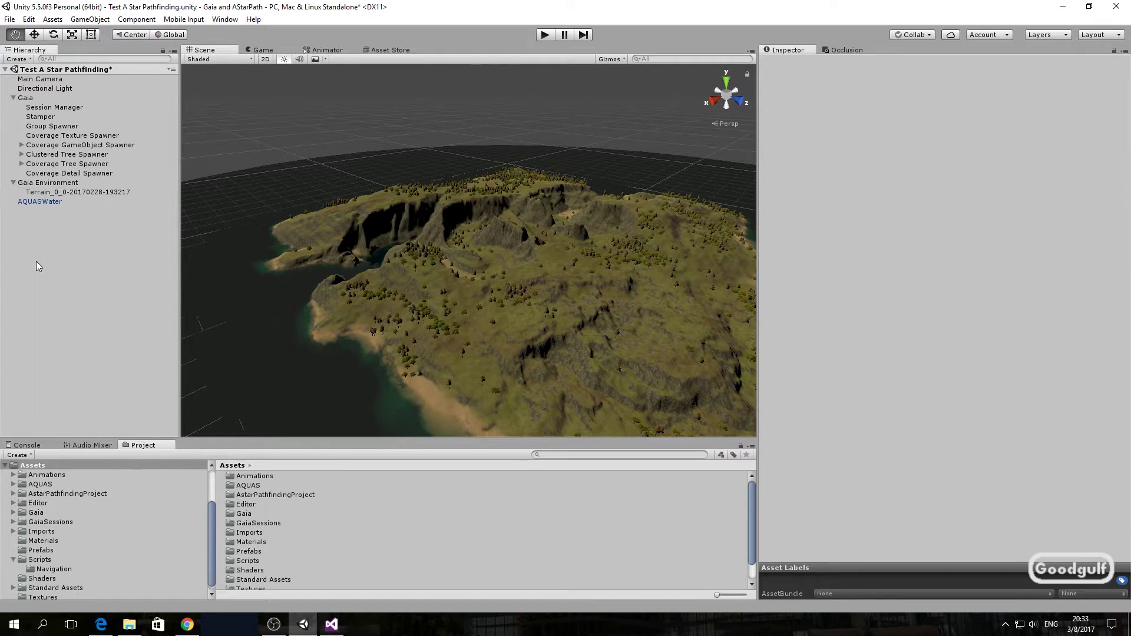
pyautogui.rightClick(36, 266)
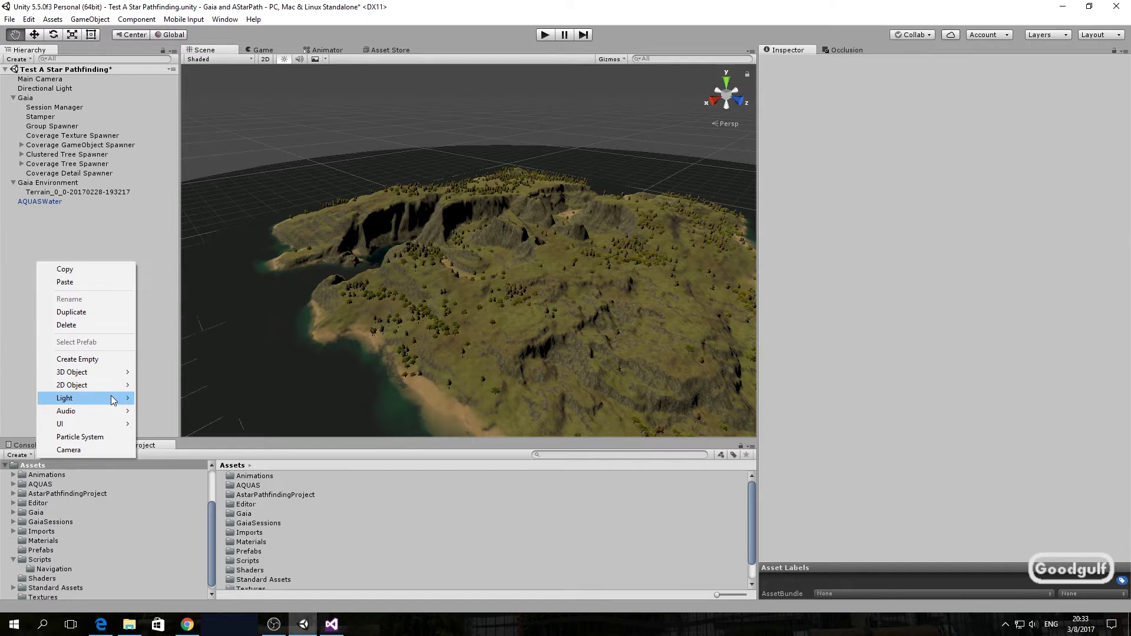
pyautogui.click(106, 361)
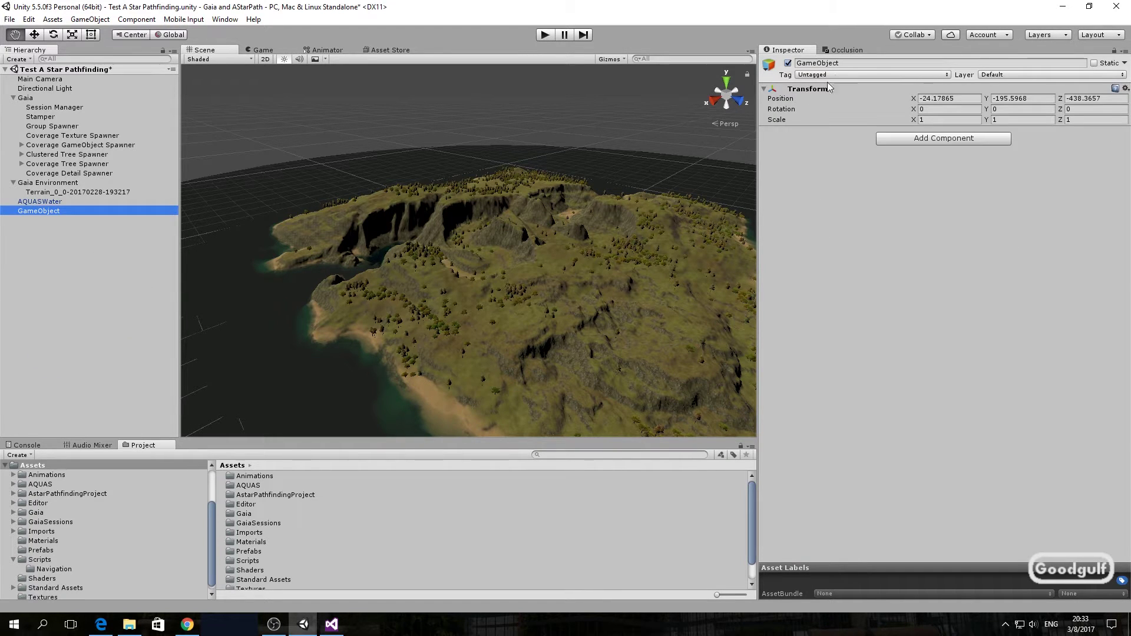
pyautogui.click(846, 62)
pyautogui.write('A*')
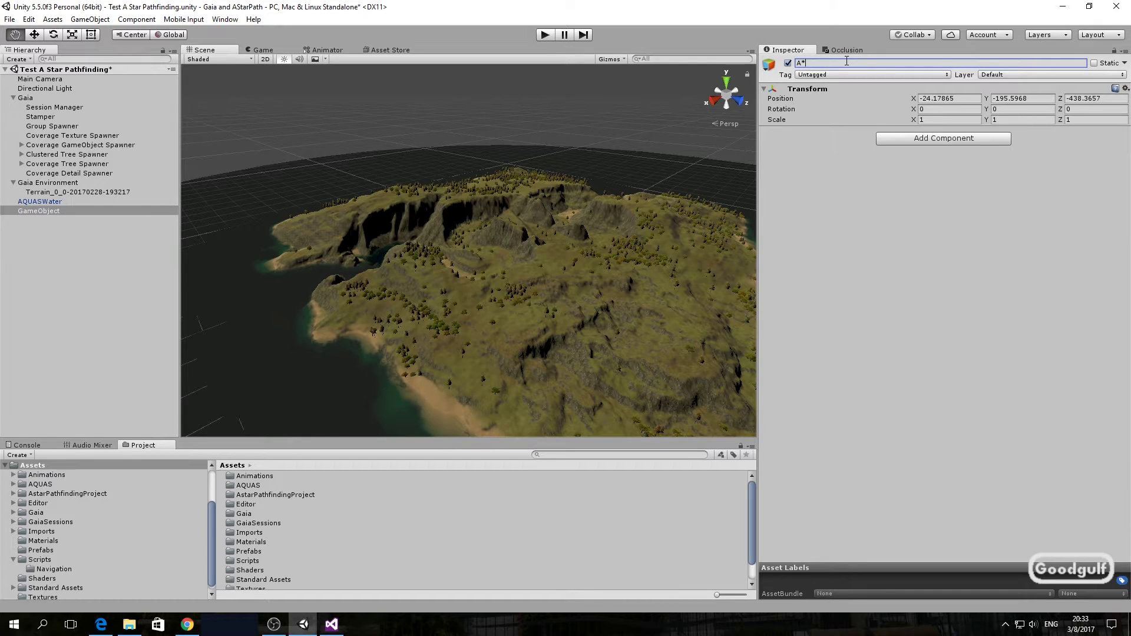
pyautogui.press('Return')
pyautogui.click(963, 98)
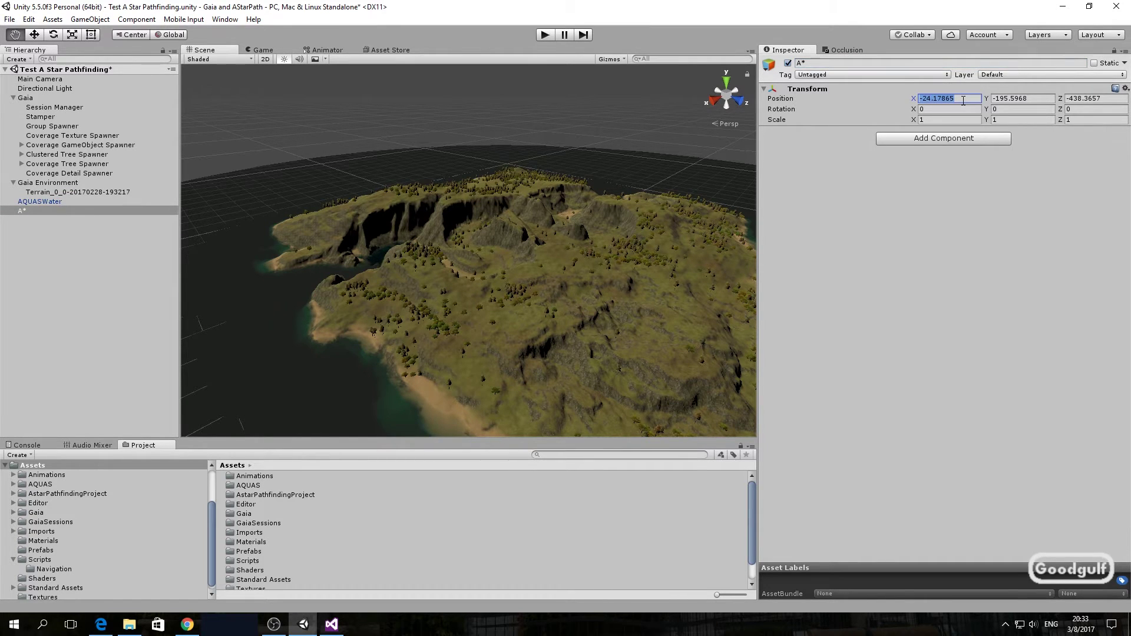
pyautogui.write('0')
pyautogui.press('Tab')
pyautogui.write('0')
pyautogui.press('Tab')
pyautogui.write('0')
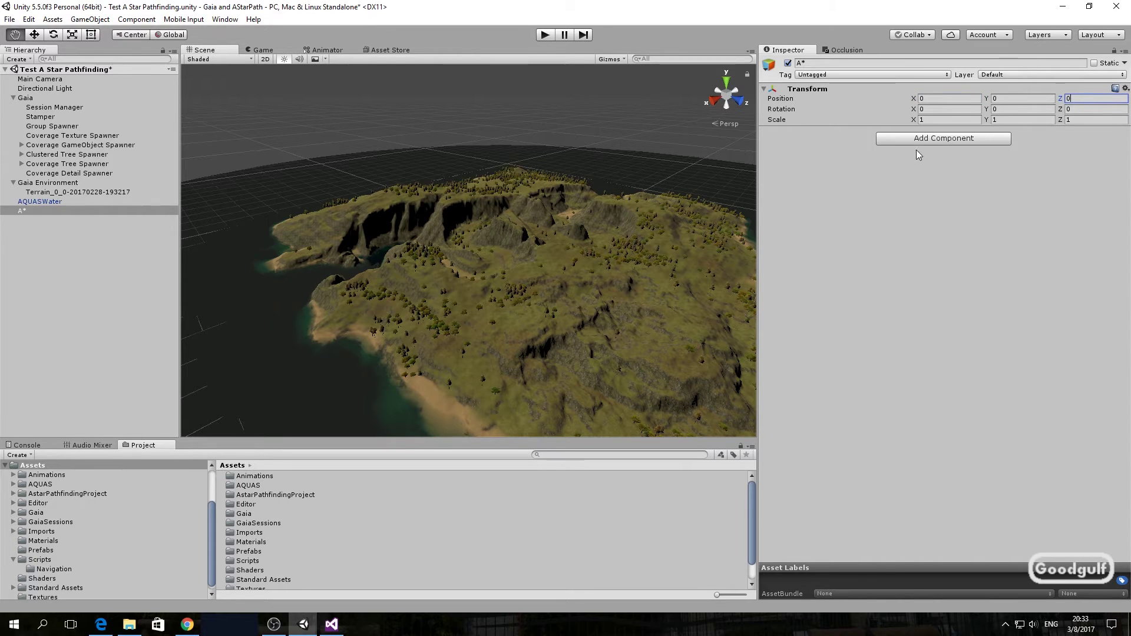
# Attach the AstarPath script from AstarPathfindingProject/Core to the A* object.
pyautogui.click(42, 494)
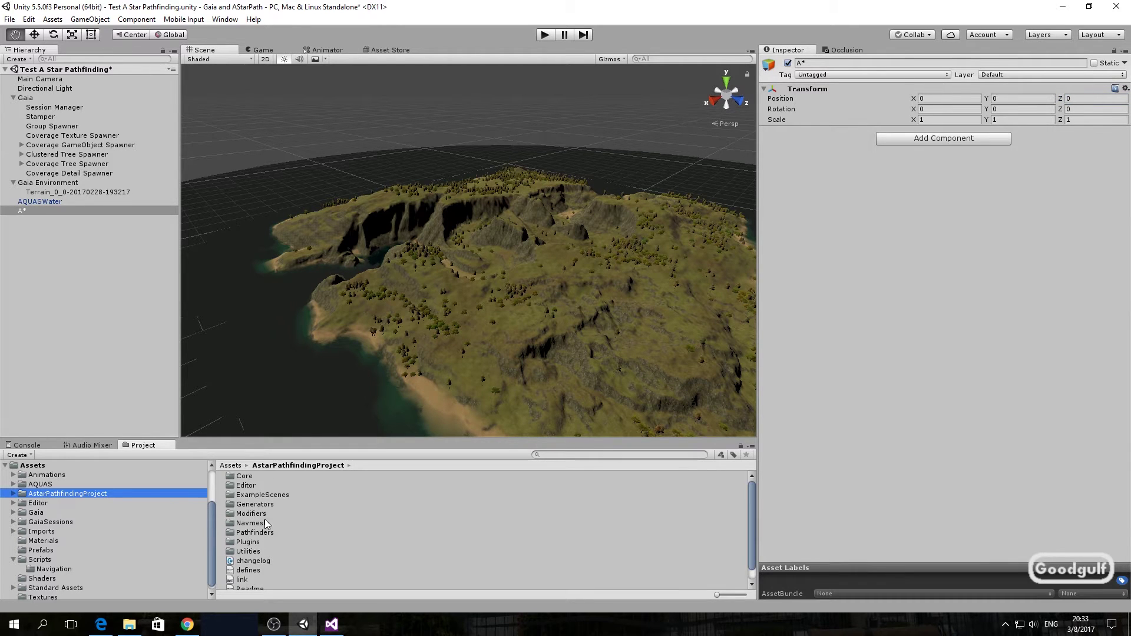
pyautogui.click(13, 493)
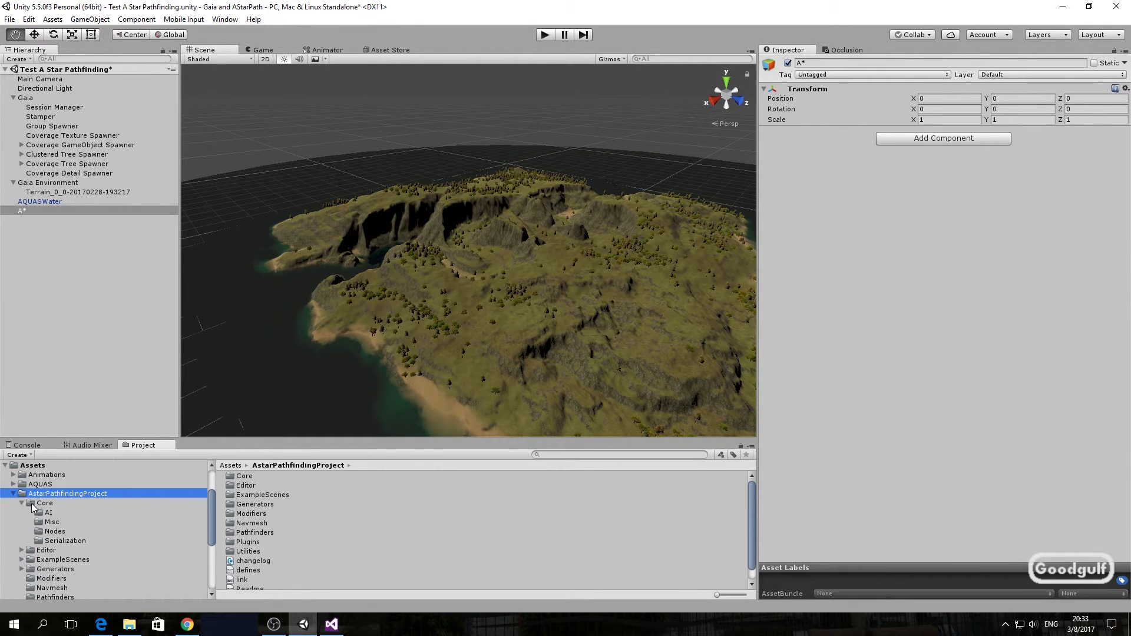
pyautogui.click(32, 506)
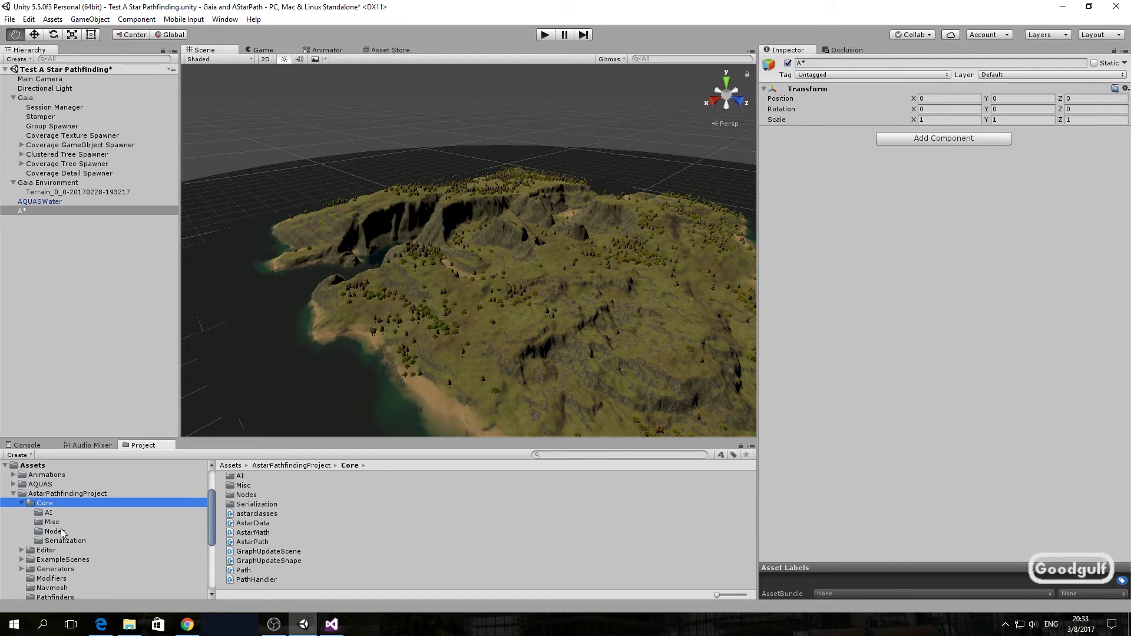
pyautogui.moveTo(247, 542); pyautogui.dragTo(929, 308)
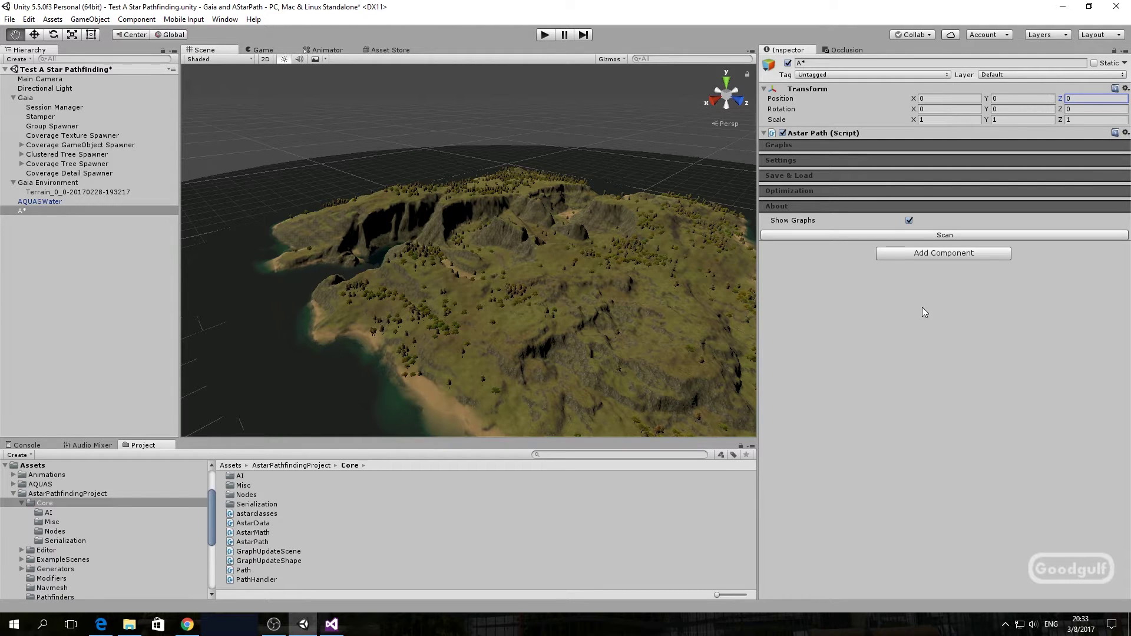
# Add a Grid Graph to the Astar Path component and show its Settings section.
pyautogui.click(794, 145)
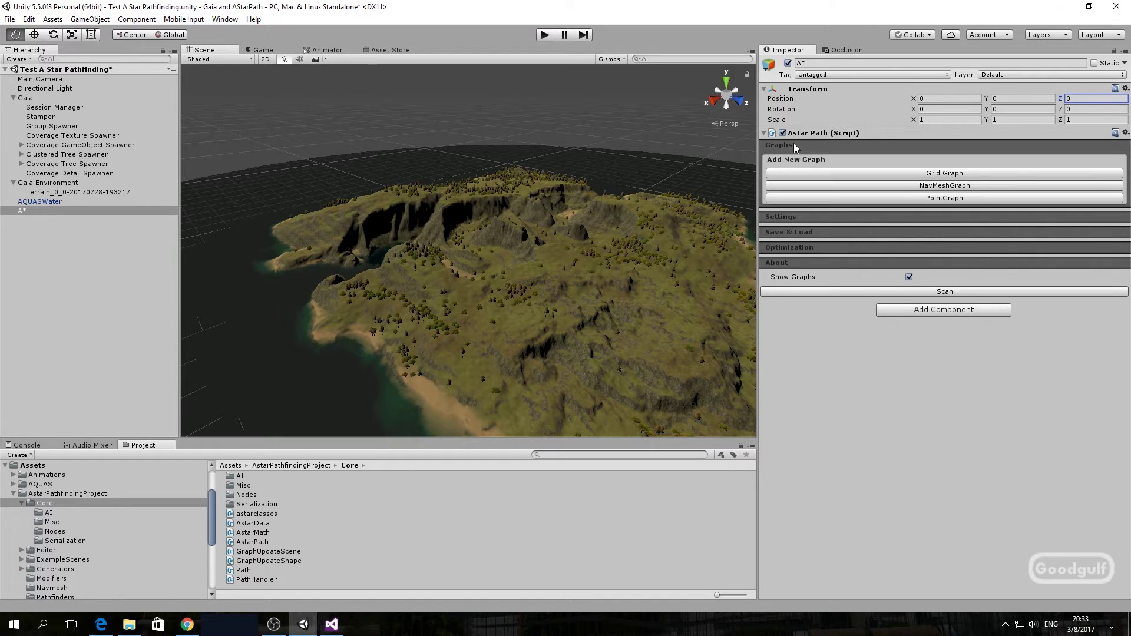
pyautogui.click(914, 173)
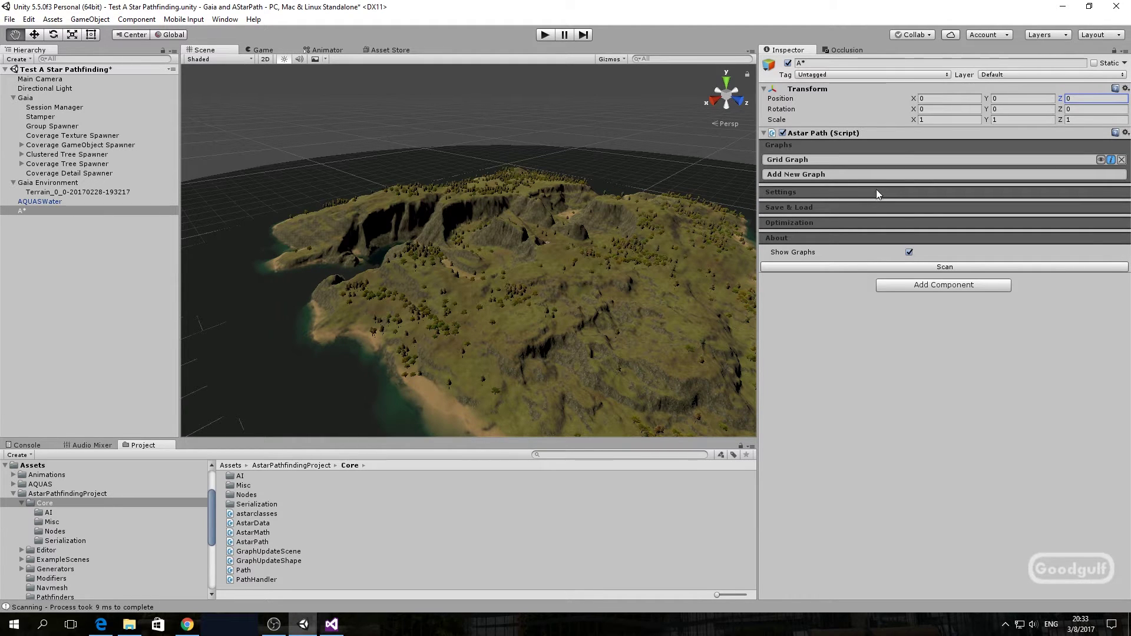
pyautogui.click(793, 192)
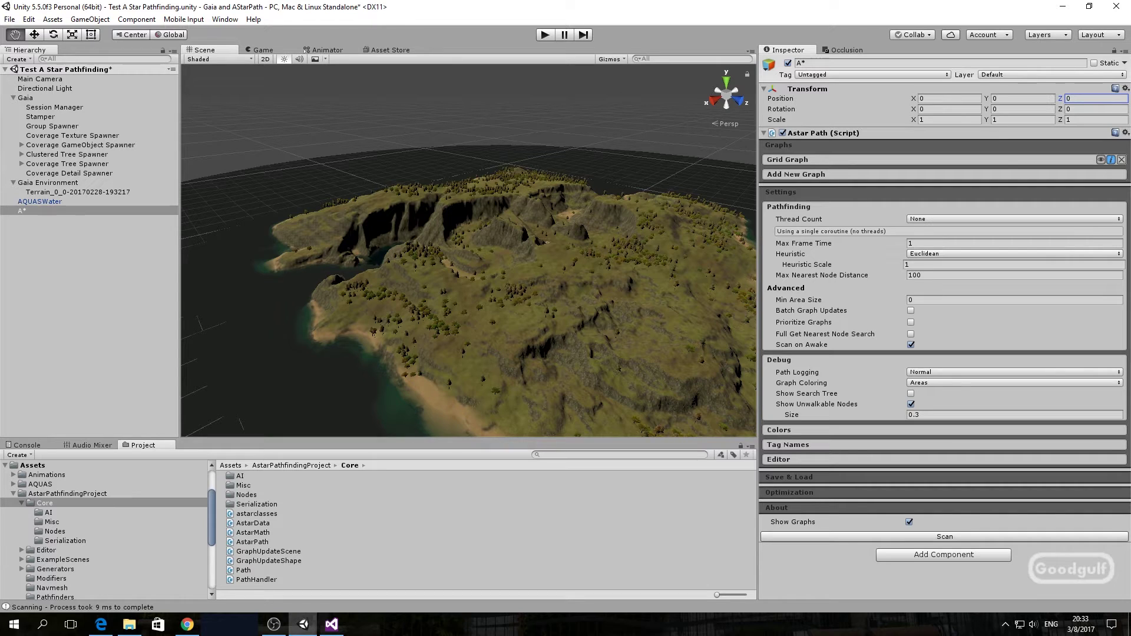
pyautogui.click(799, 159)
# Set the Grid Graph's width and depth to 800 nodes each.
pyautogui.click(843, 161)
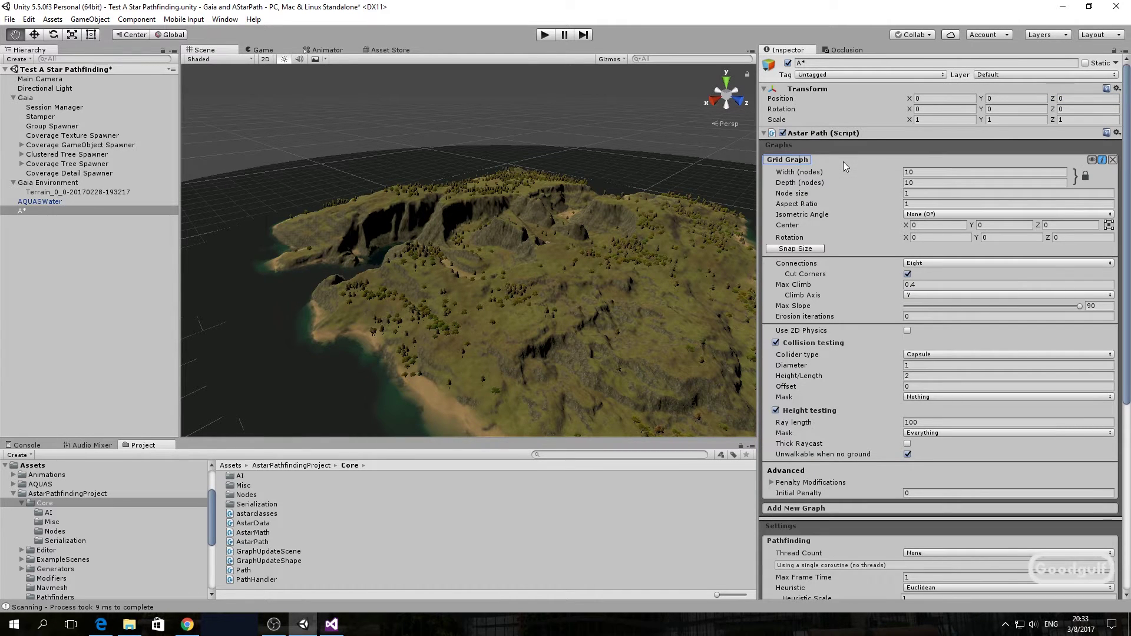
pyautogui.click(921, 173)
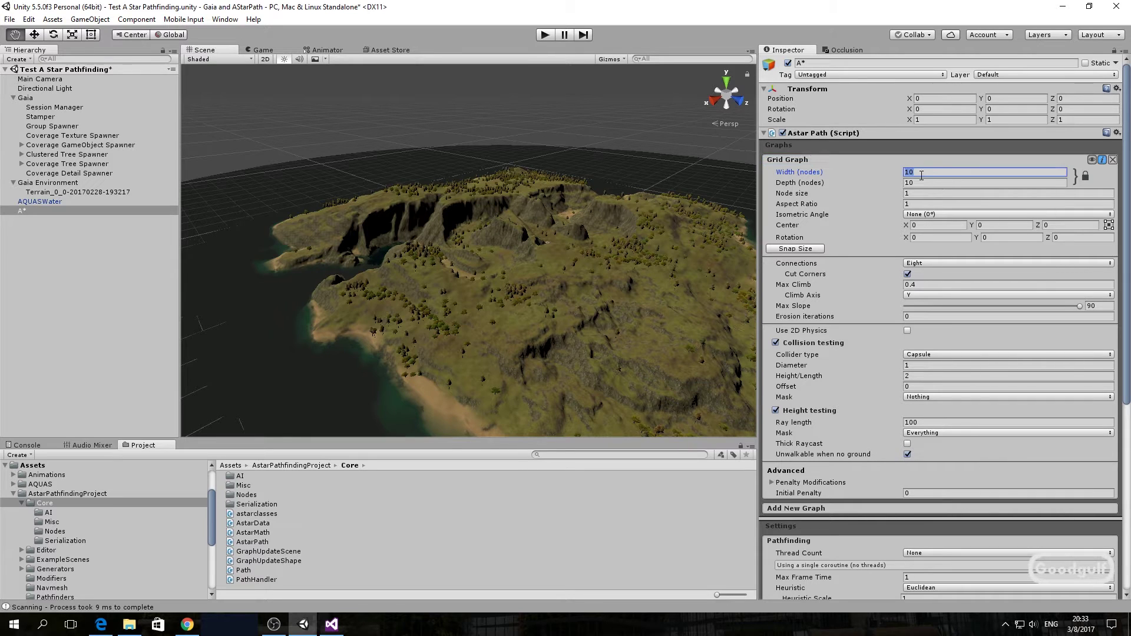
pyautogui.write('800')
pyautogui.press('Tab')
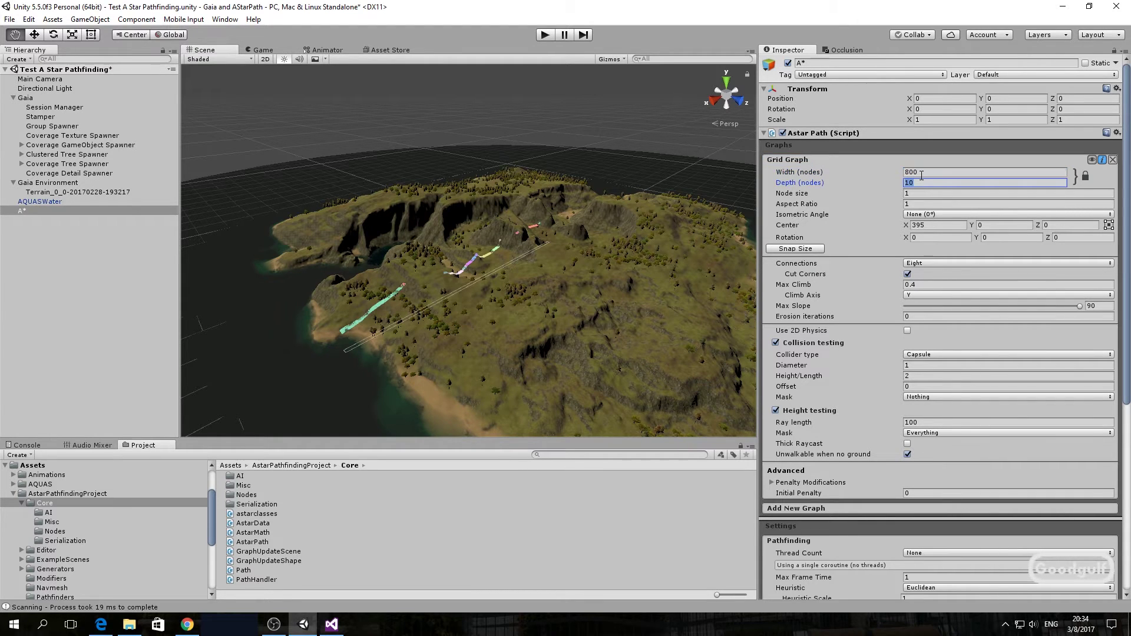
pyautogui.write('800')
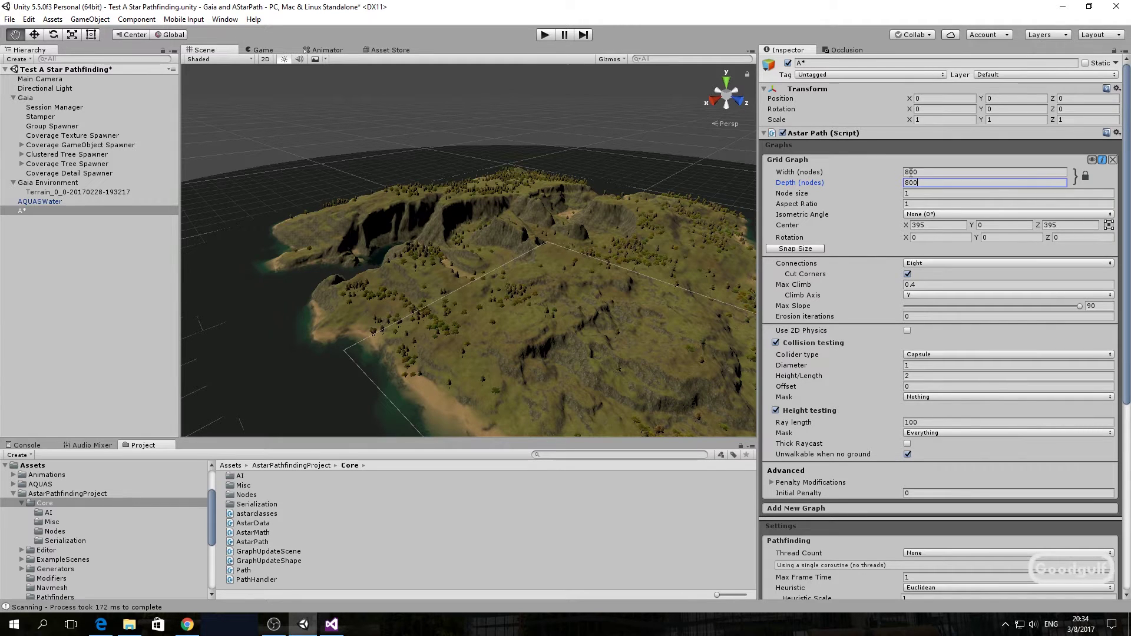
# Set the node size to 2.5 and centre the grid at X 0, Y 50.01, Z 0.
pyautogui.click(916, 194)
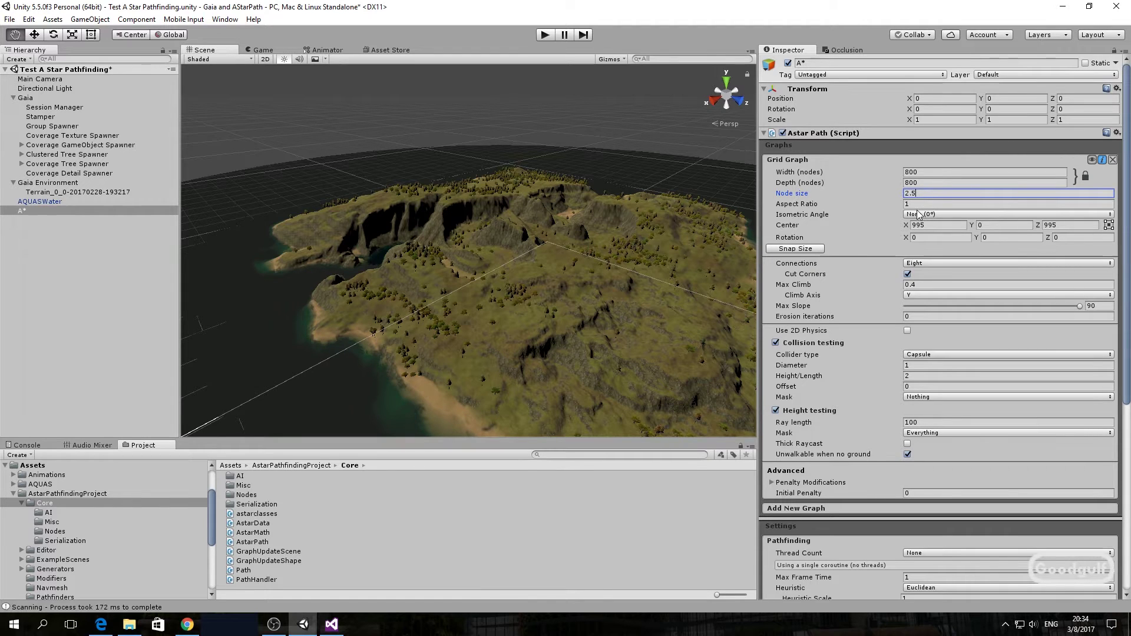
pyautogui.click(938, 226)
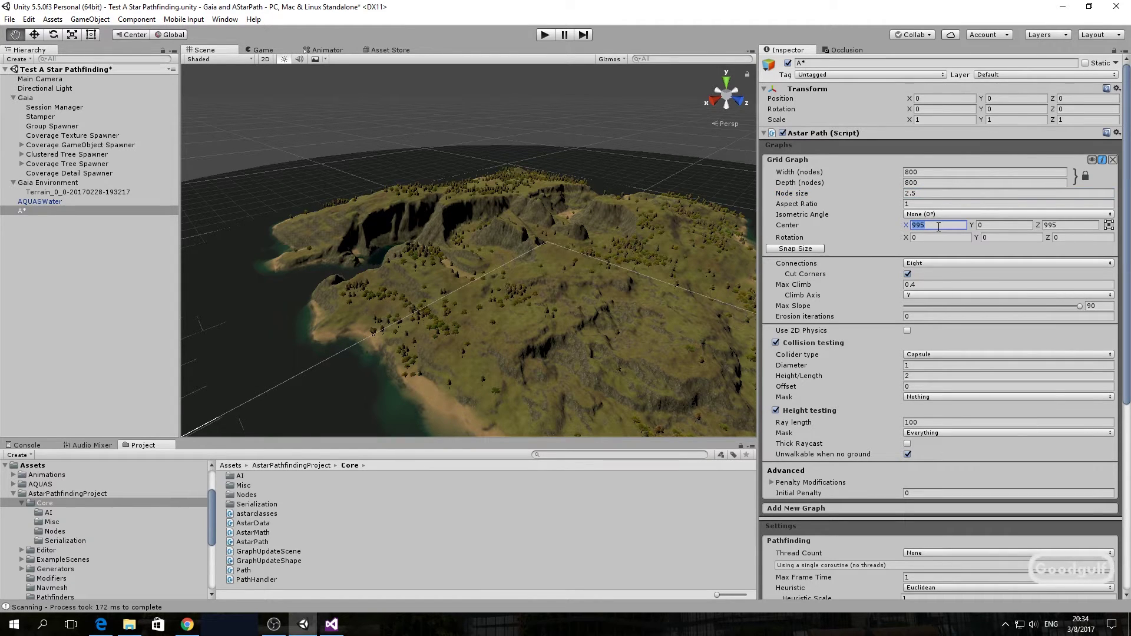
pyautogui.write('0')
pyautogui.press('Tab')
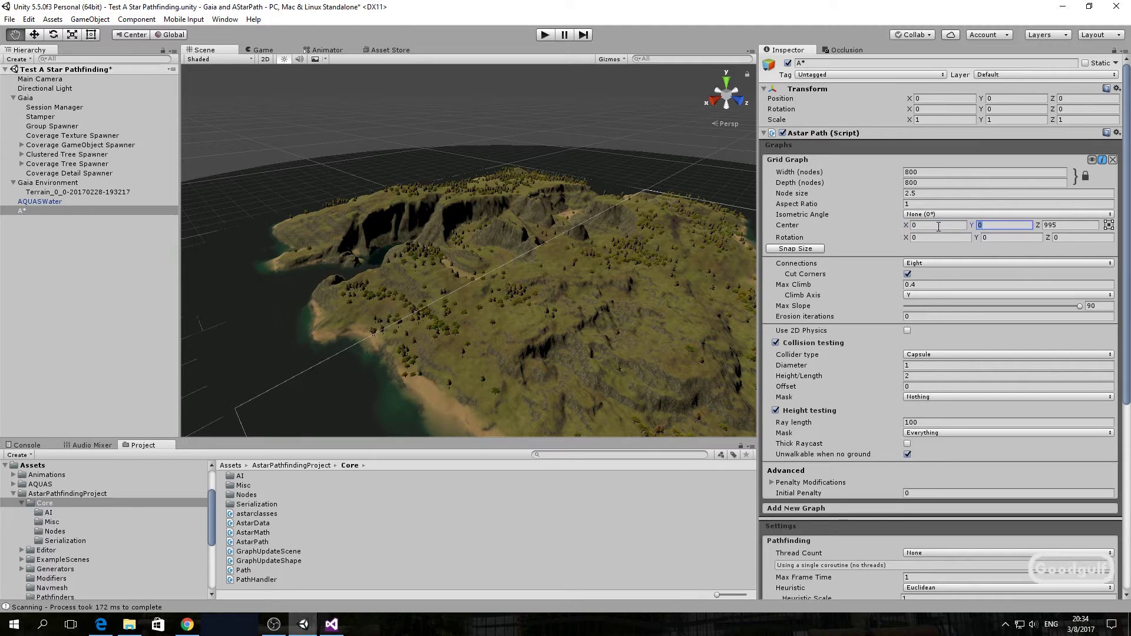
pyautogui.write('50')
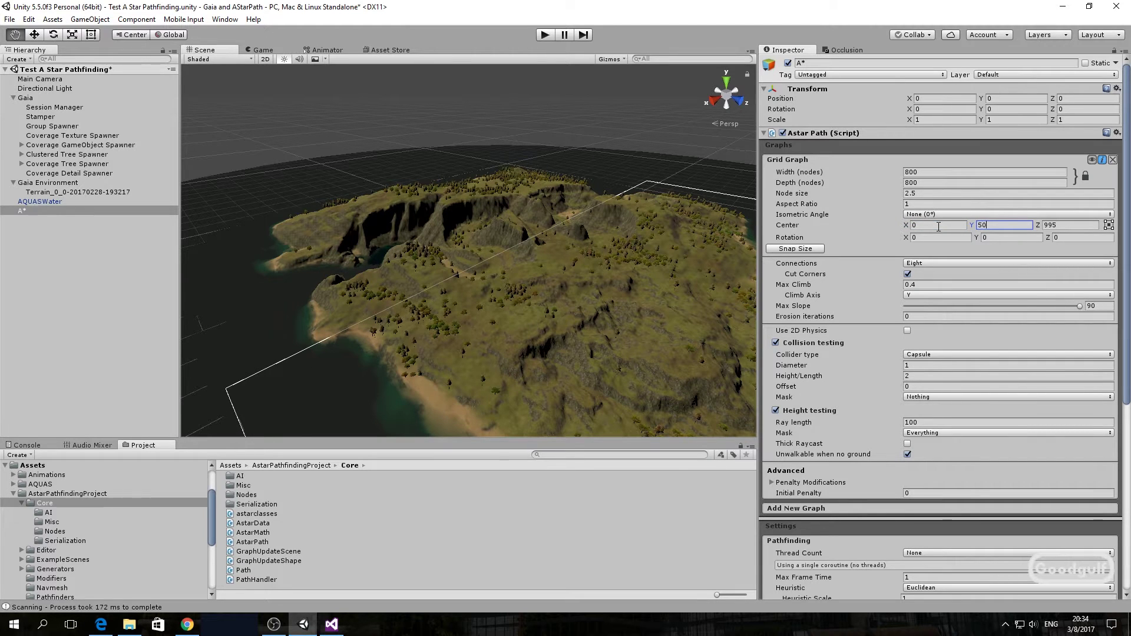
pyautogui.write('.01')
pyautogui.press('Tab')
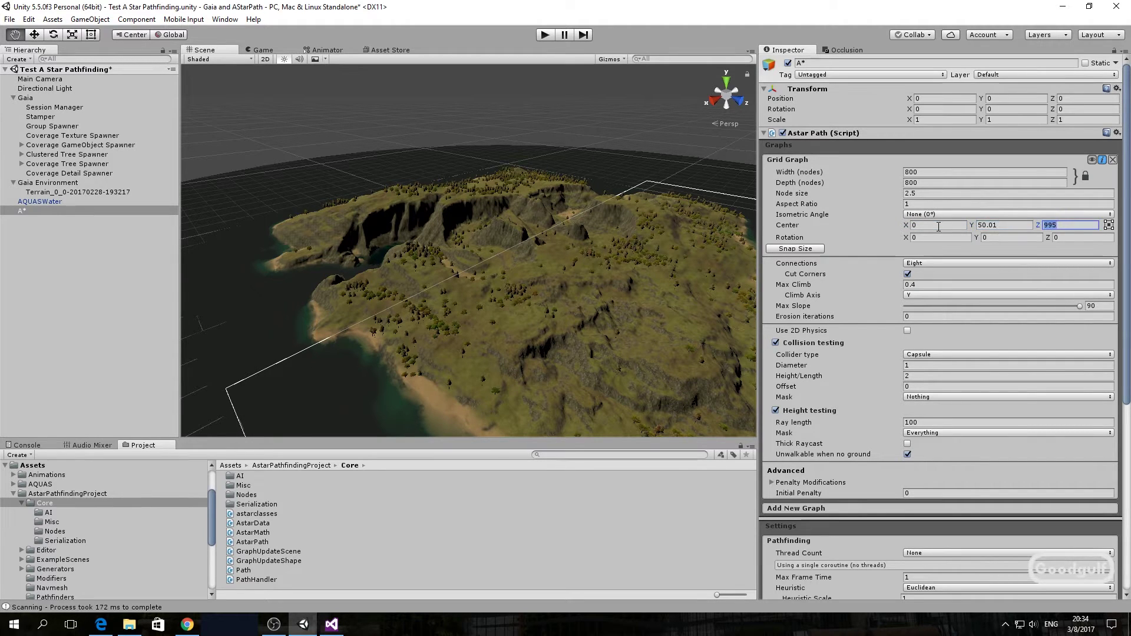
pyautogui.write('0')
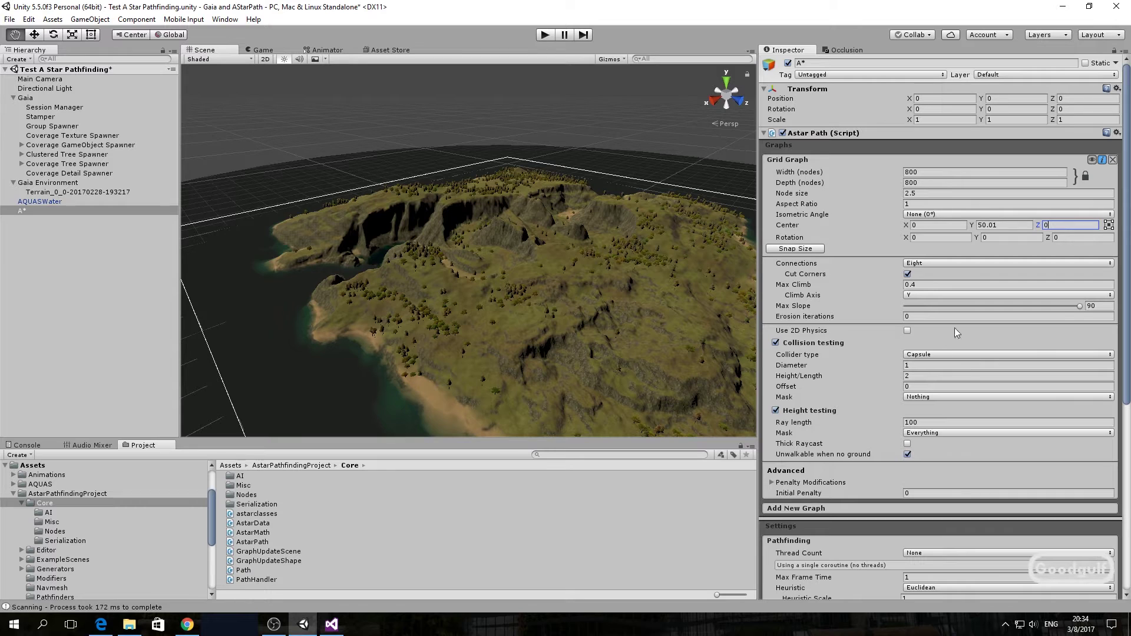
pyautogui.moveTo(1080, 307); pyautogui.dragTo(1058, 307)
# Set Max Slope to 45 and the height-testing ray length to 1000.
pyautogui.click(984, 306)
pyautogui.write('45')
pyautogui.click(935, 421)
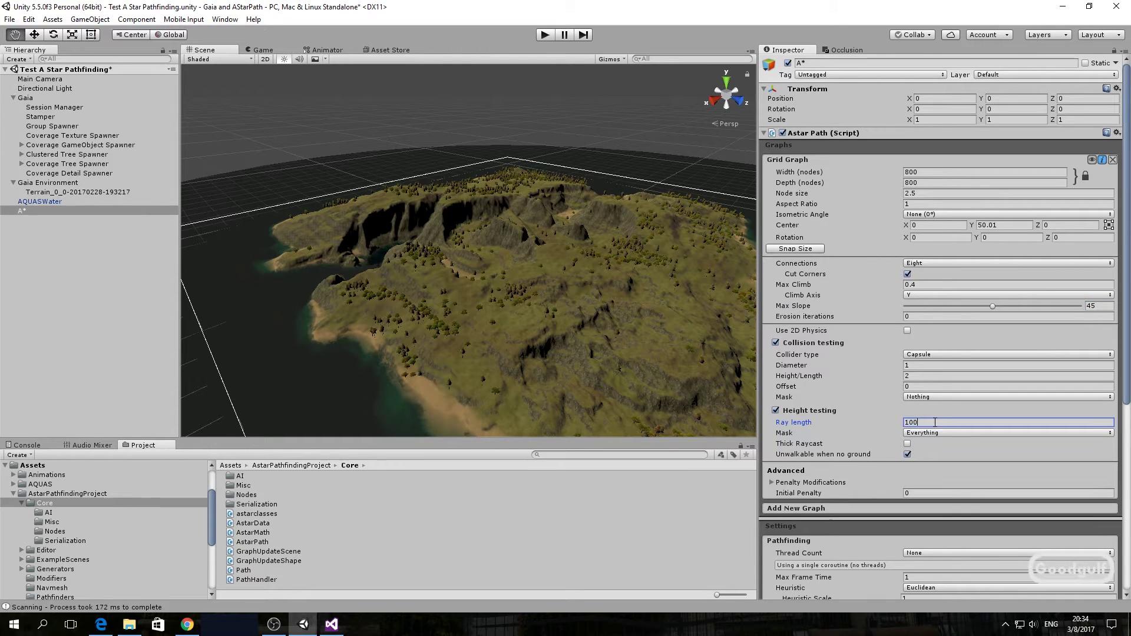
pyautogui.write('0')
# Restrict the height-testing mask to the Terrain layer only.
pyautogui.click(934, 433)
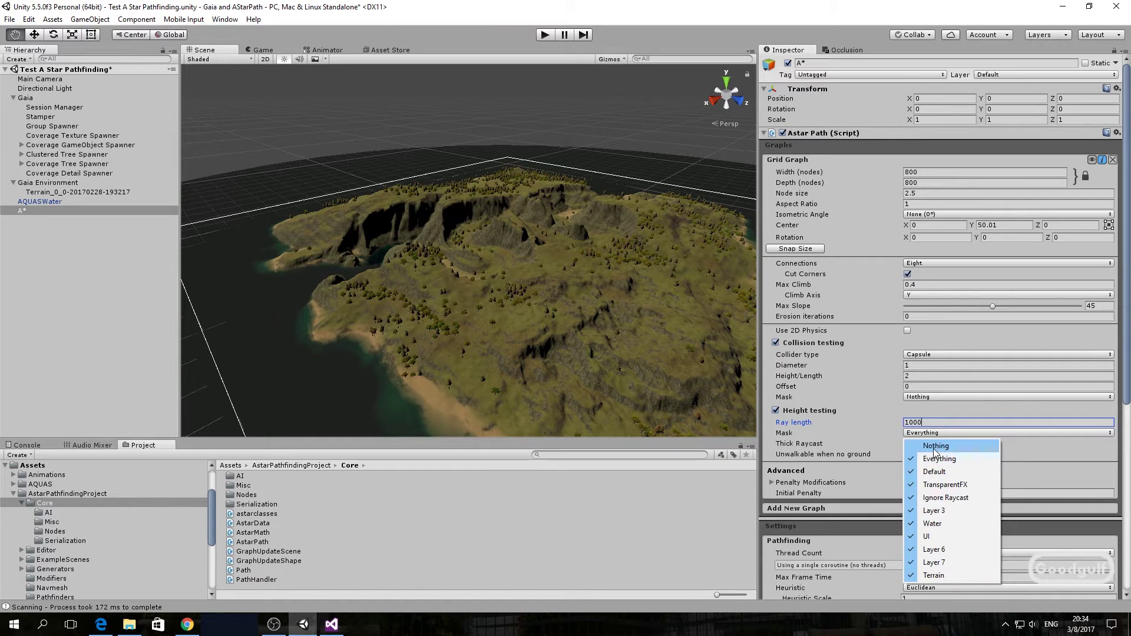
pyautogui.click(935, 446)
pyautogui.click(942, 433)
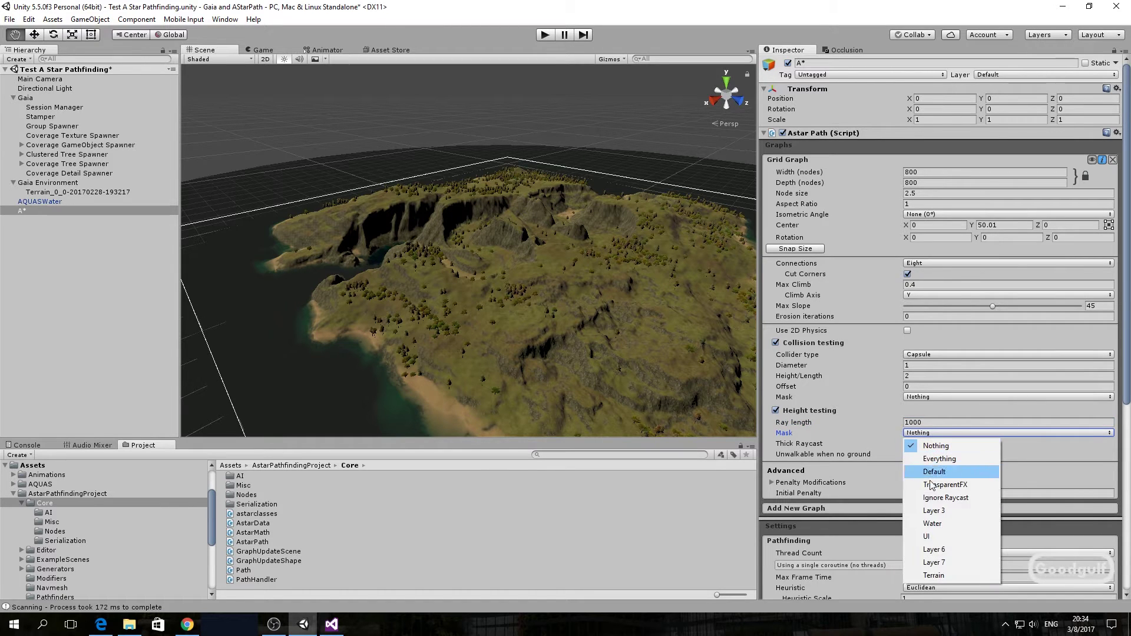
pyautogui.click(942, 575)
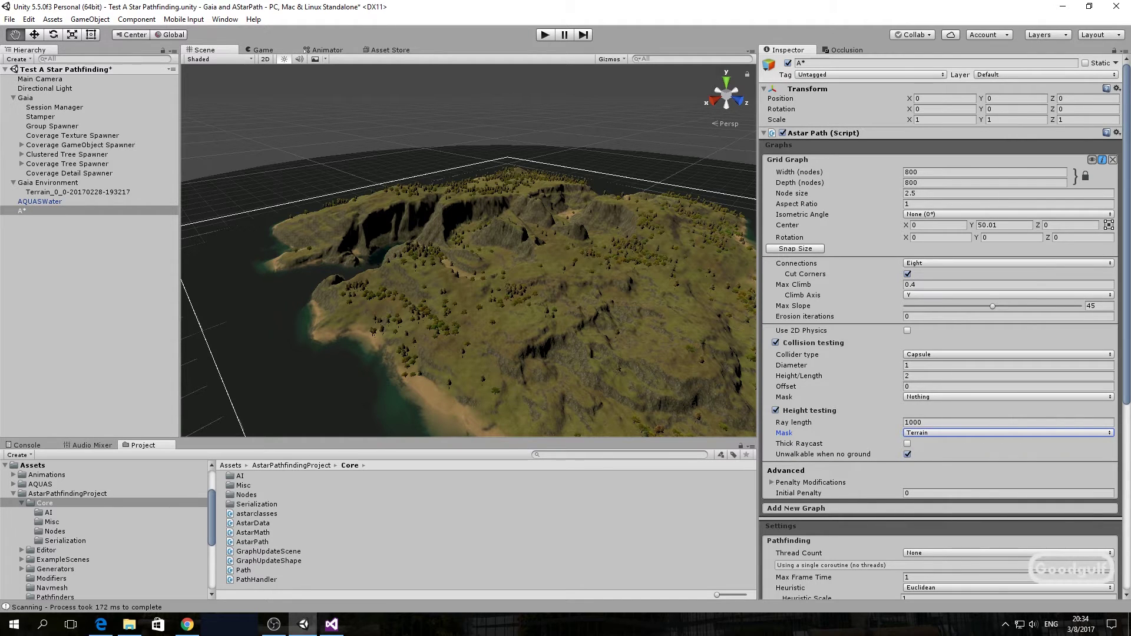
# Set the Astar Path Thread Count to One, collapsing the Graphs and Settings sections.
pyautogui.click(828, 148)
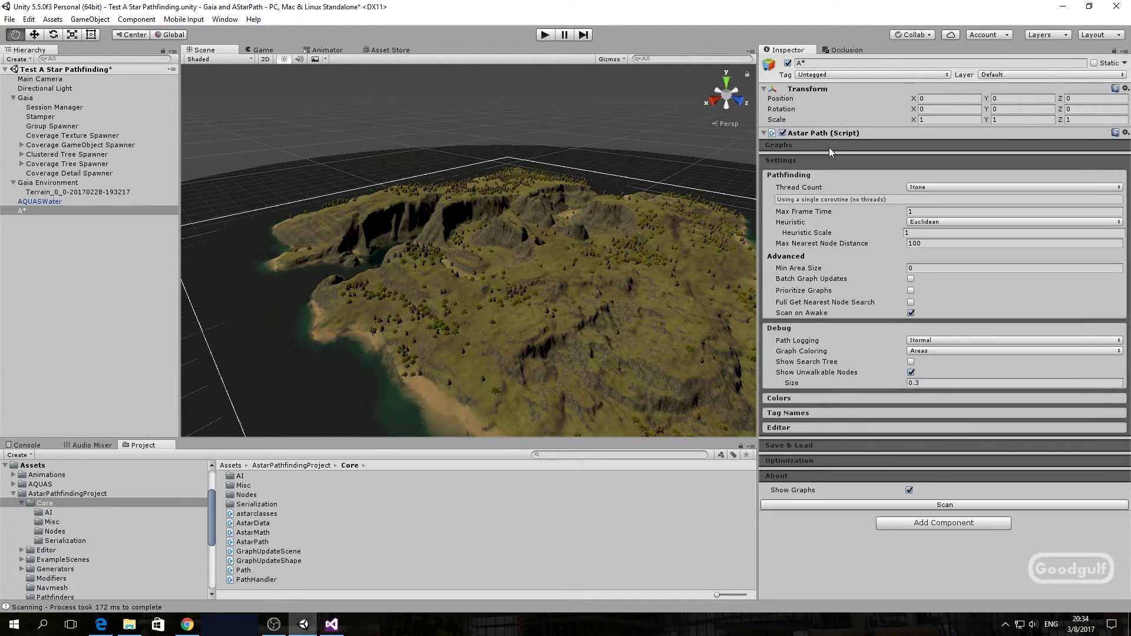
pyautogui.click(956, 187)
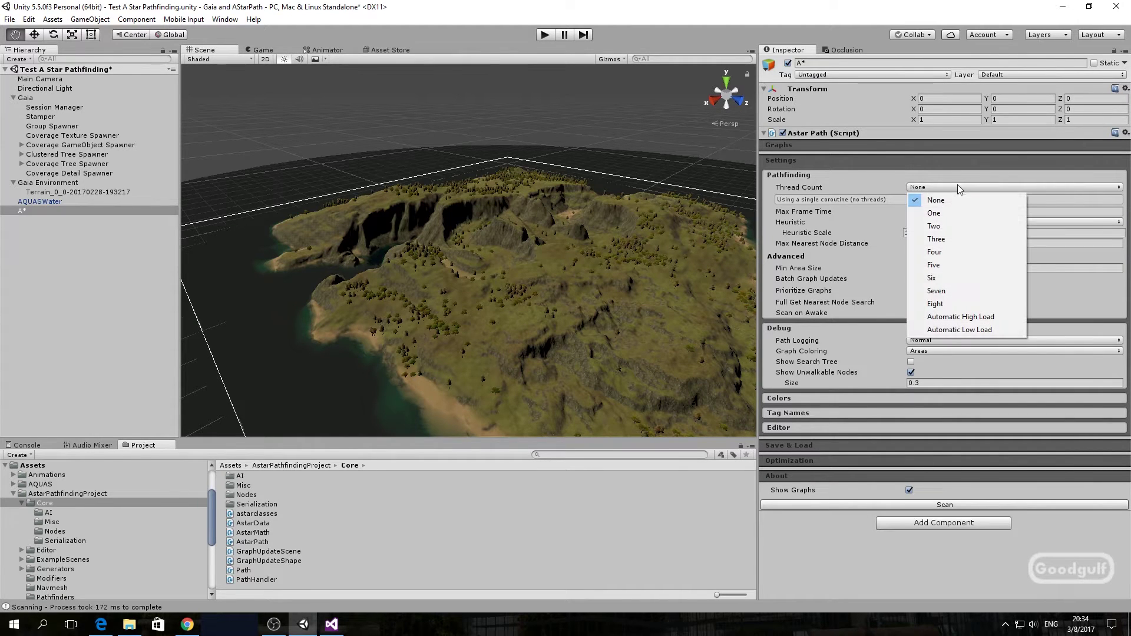
pyautogui.click(948, 213)
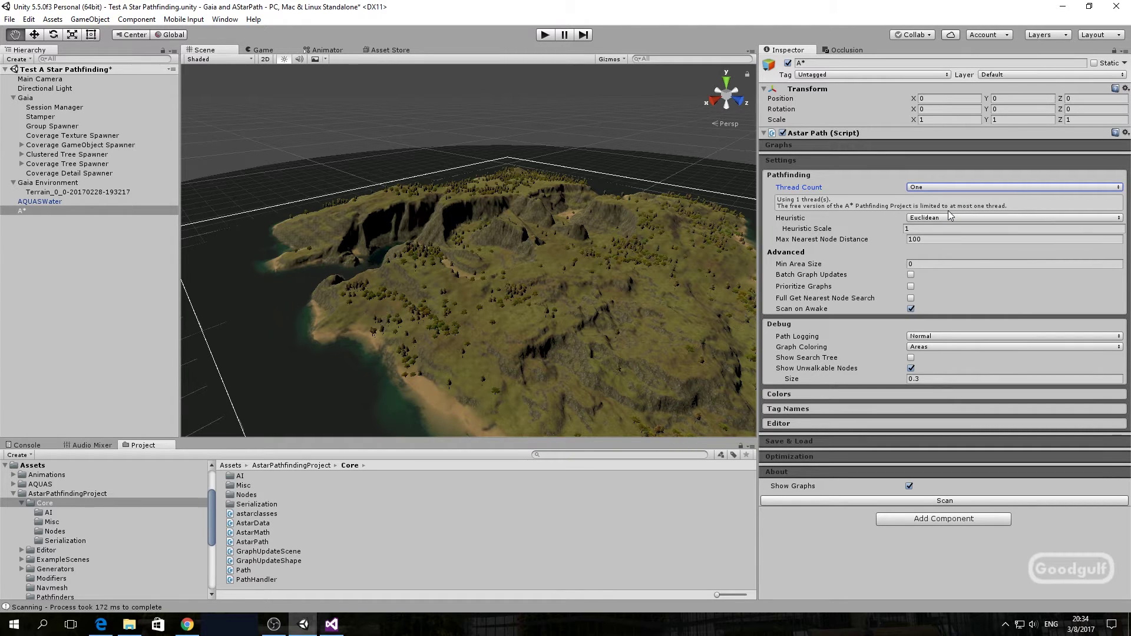
pyautogui.click(850, 161)
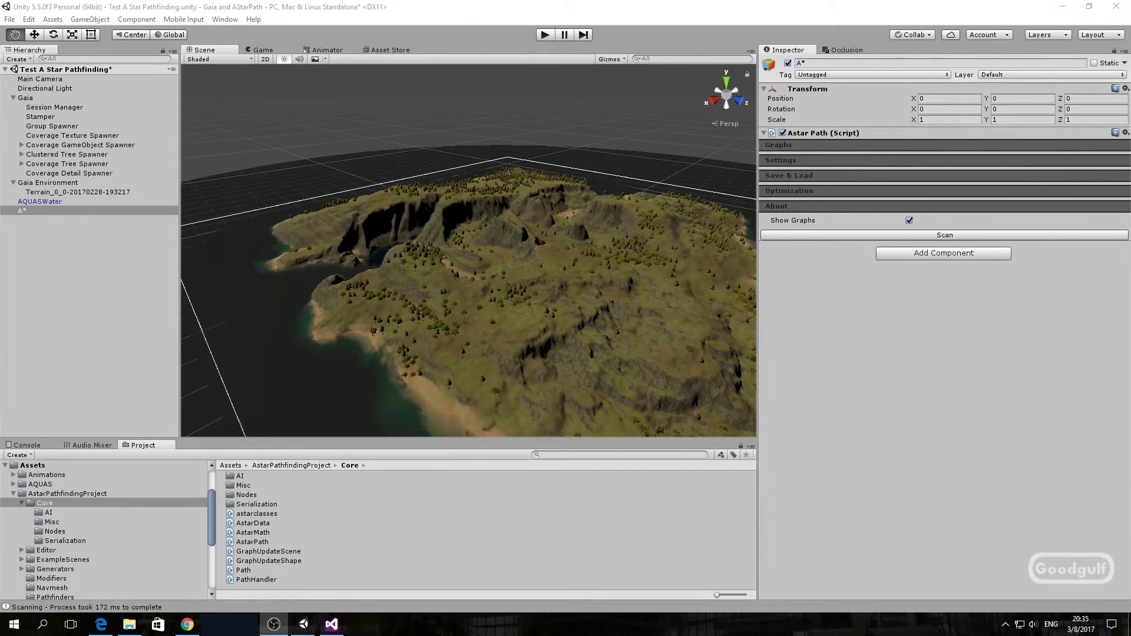
# Scan the terrain into an A* grid graph overlay and expand the Save & Load foldout.
pyautogui.click(835, 237)
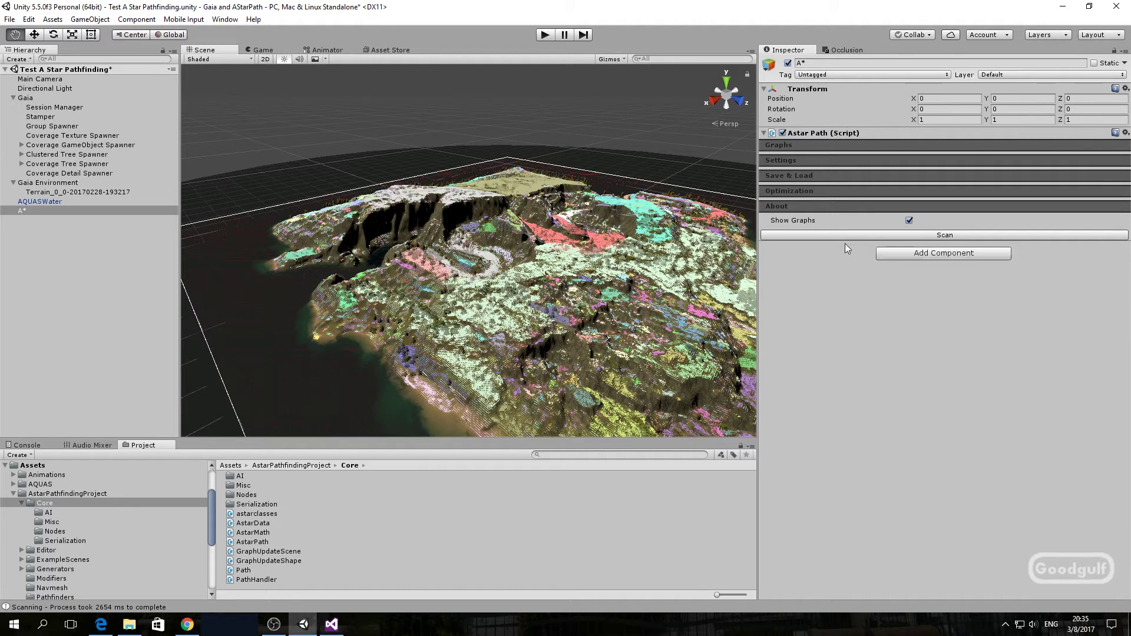
pyautogui.click(810, 176)
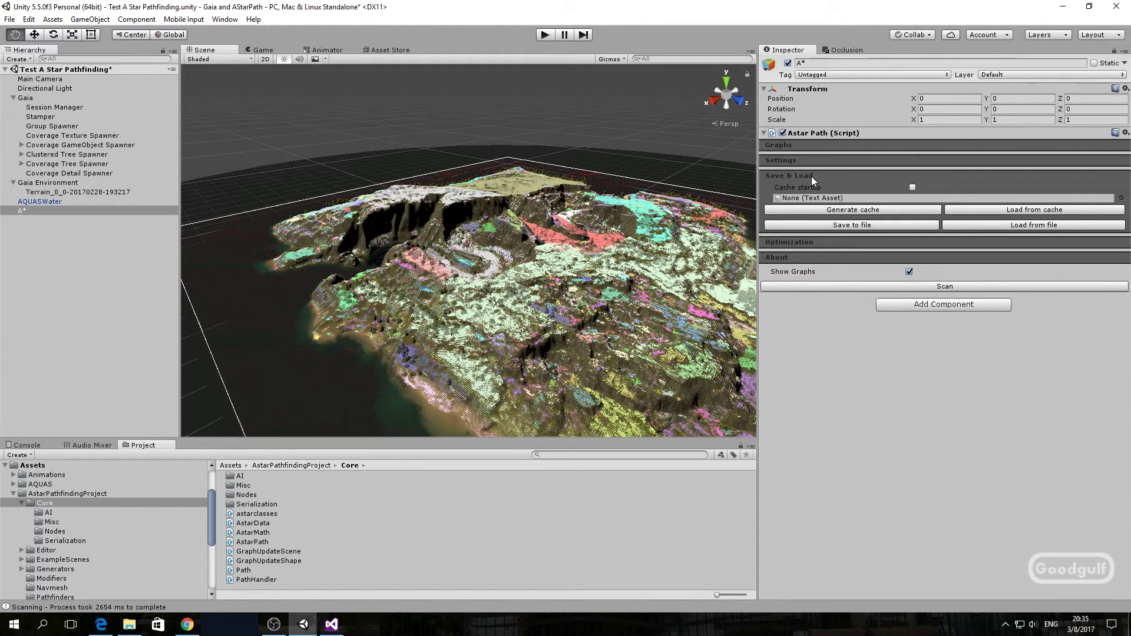
# Save the graph data as graph.bytes in the Assets folder, rescanning when prompted.
pyautogui.click(850, 225)
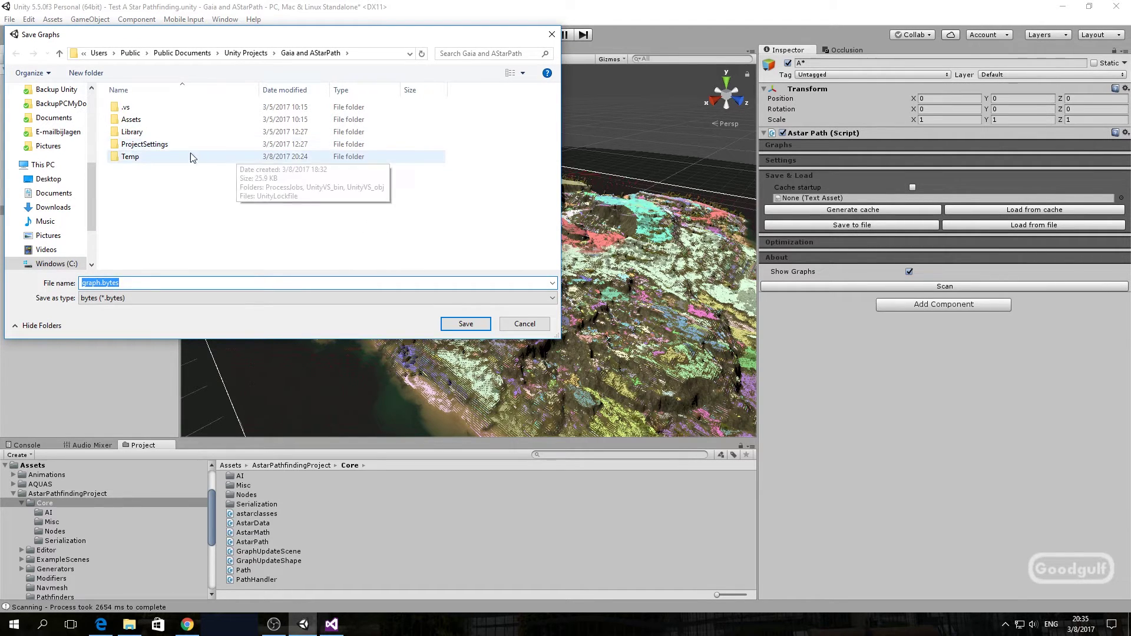
pyautogui.doubleClick(159, 121)
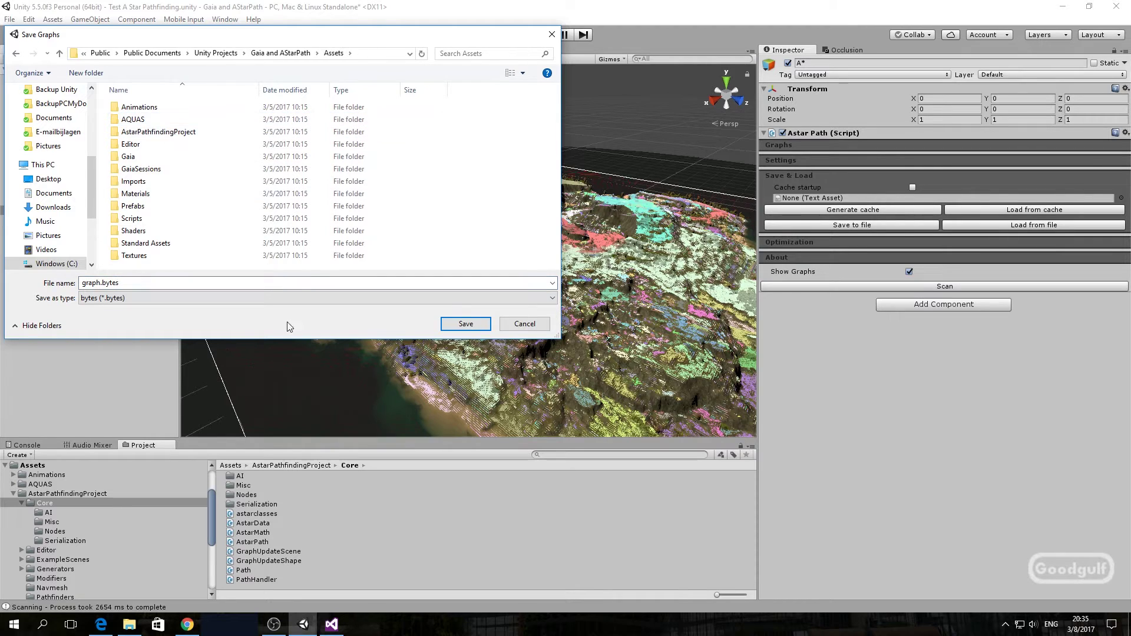
pyautogui.click(457, 324)
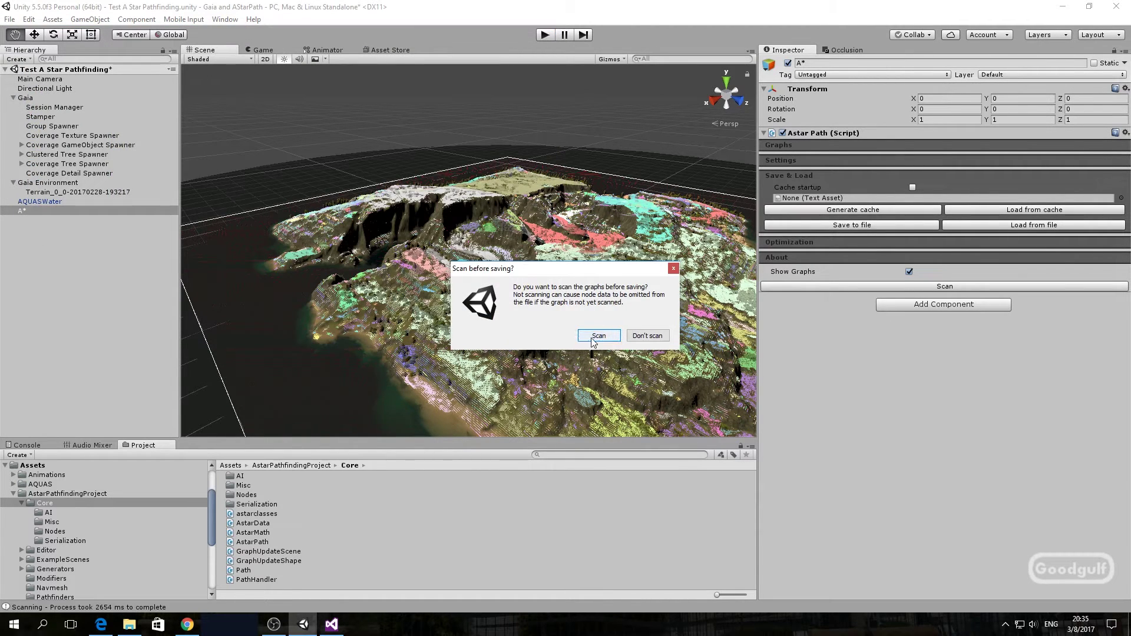
pyautogui.click(587, 337)
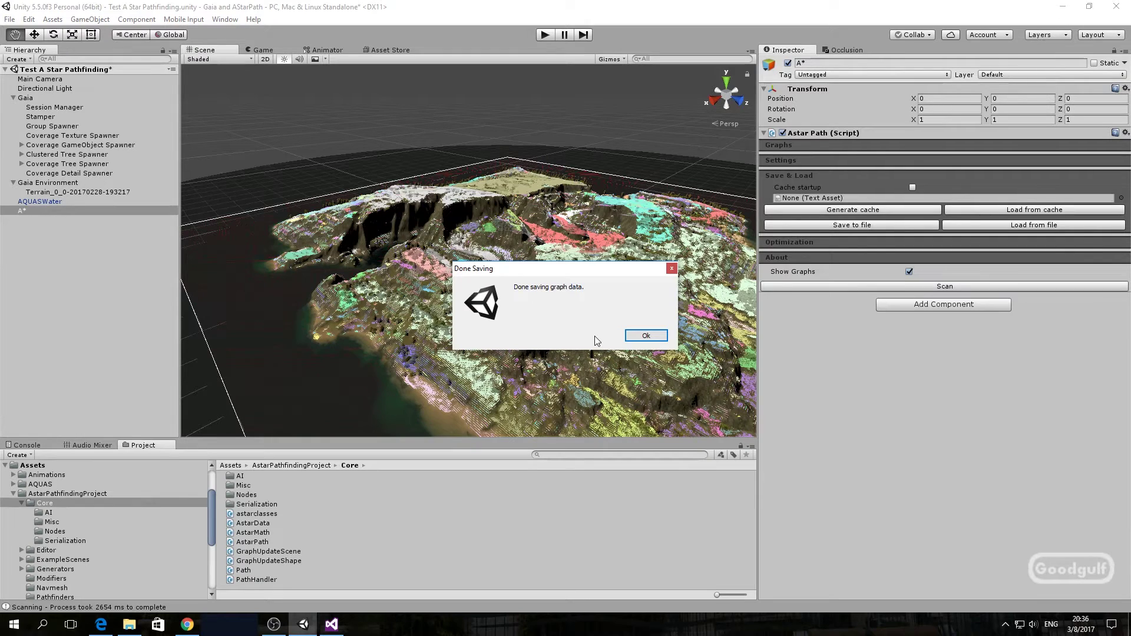
pyautogui.click(645, 335)
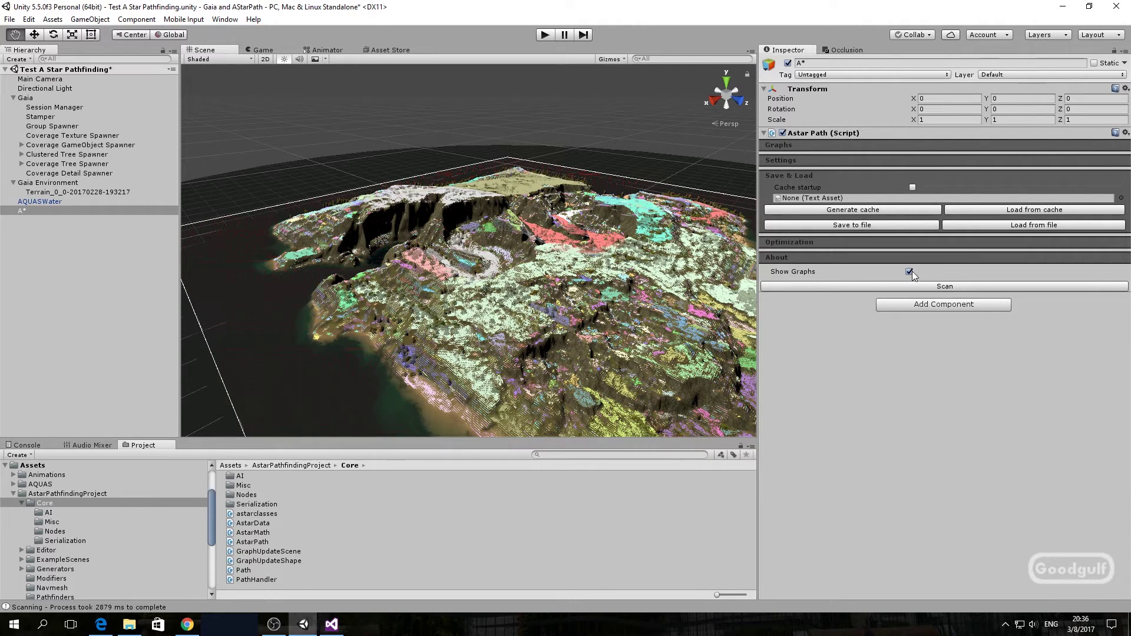
# Turn off Show Graphs, assign graph.bytes as the cache Text Asset, and enable Cache startup.
pyautogui.click(909, 272)
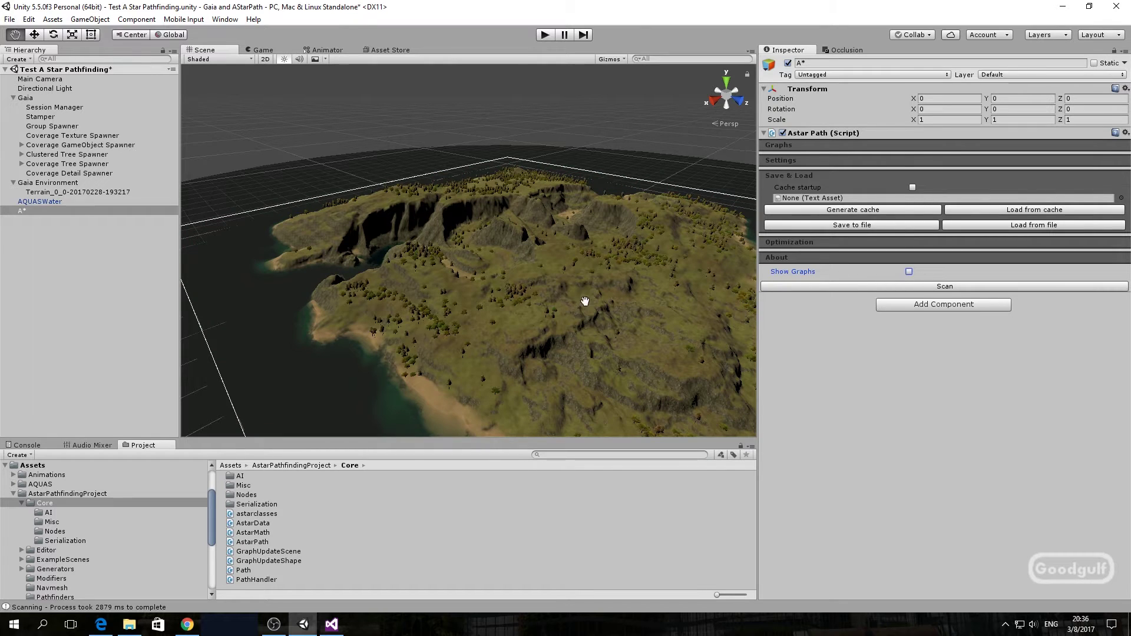
pyautogui.click(34, 465)
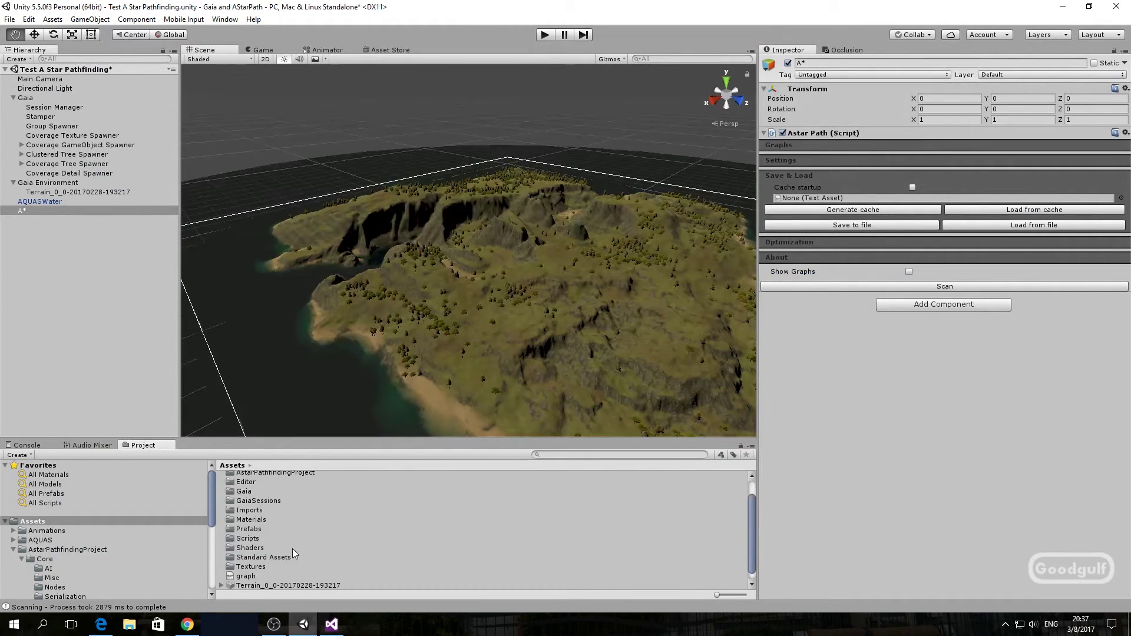
pyautogui.click(250, 579)
pyautogui.moveTo(250, 579); pyautogui.dragTo(799, 201)
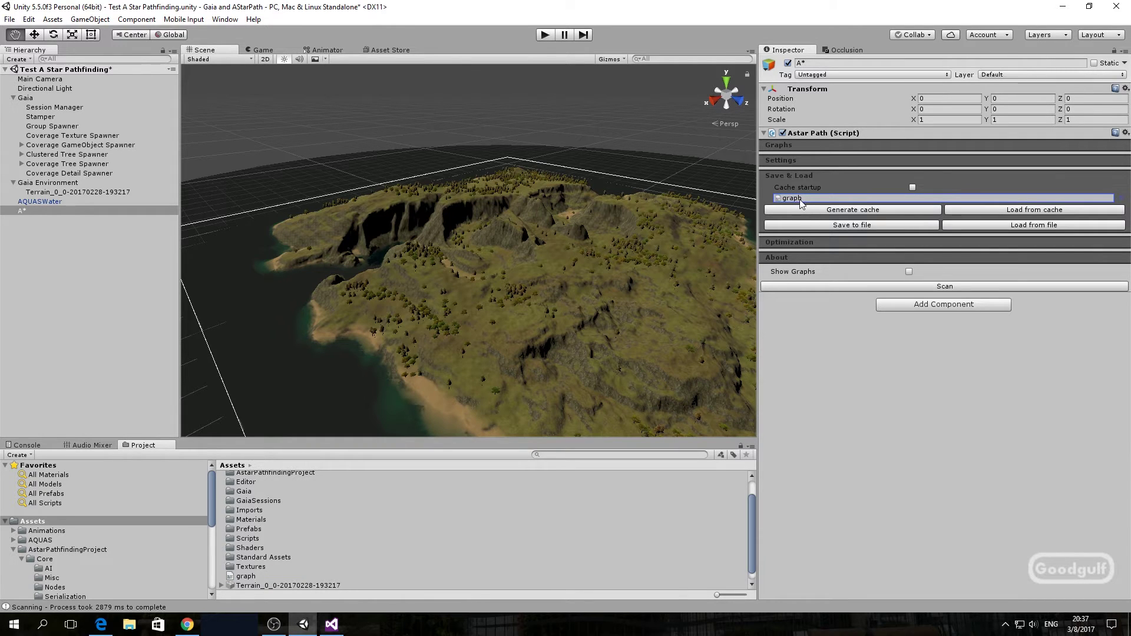
pyautogui.click(912, 187)
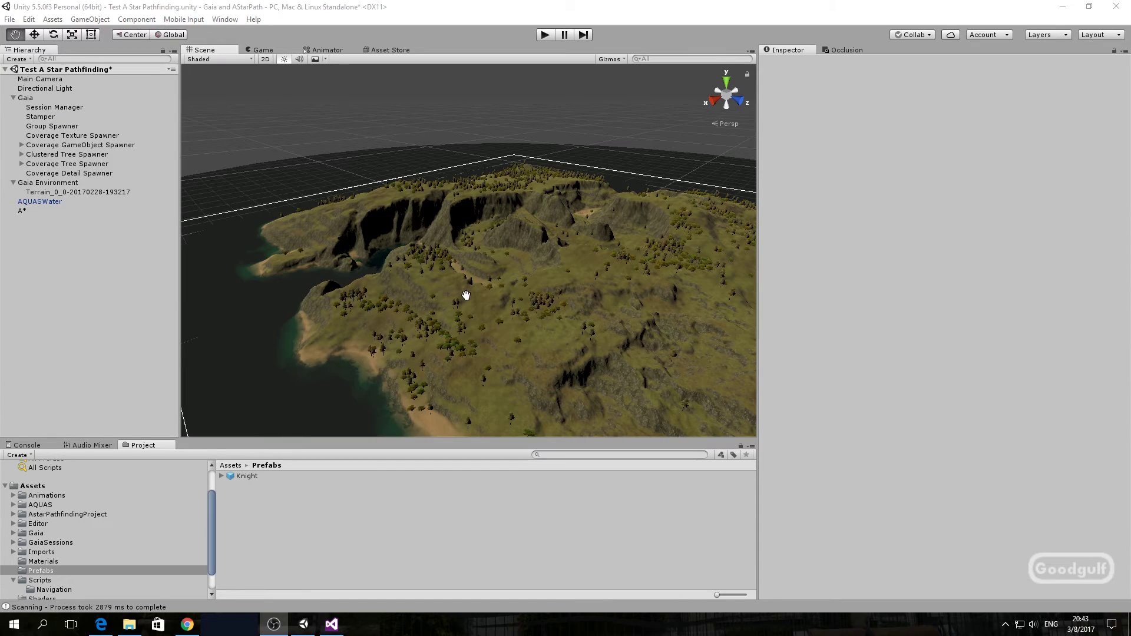
# Zoom the Scene view into the valley and begin dragging the Knight prefab from Prefabs.
pyautogui.scroll(3, 464, 292)
pyautogui.scroll(5, 469, 295)
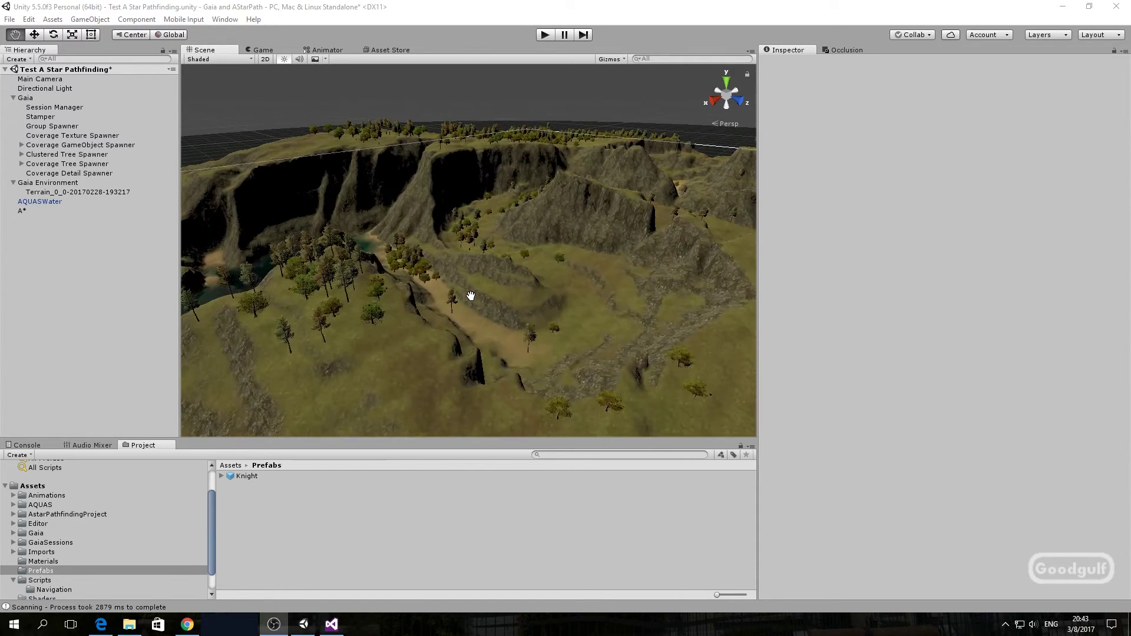
pyautogui.scroll(1, 472, 296)
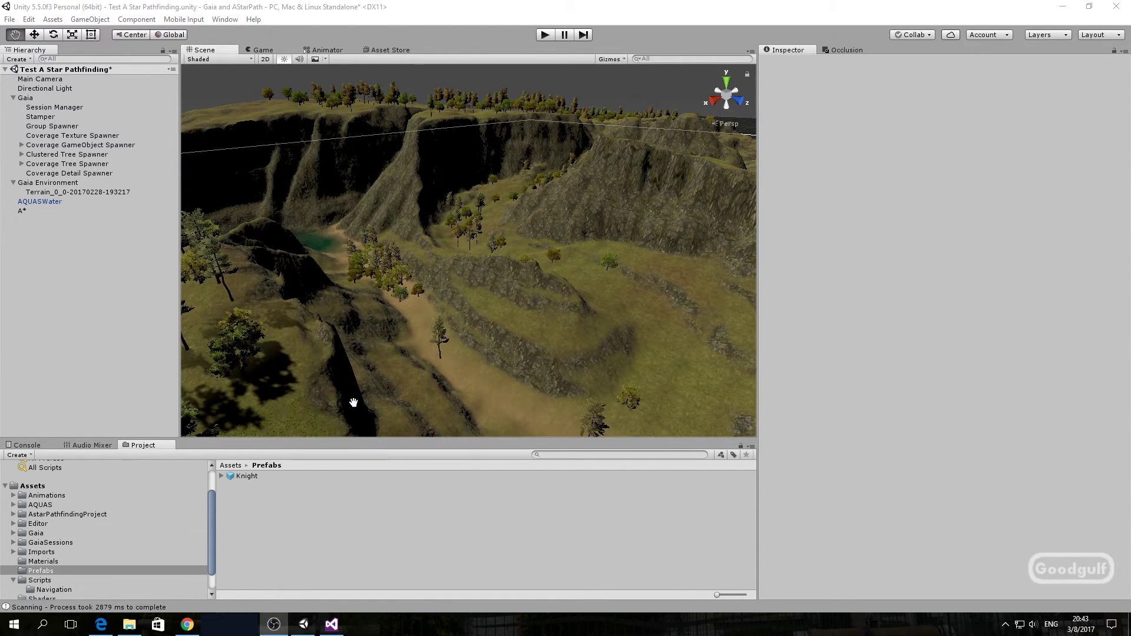
pyautogui.moveTo(241, 481); pyautogui.dragTo(455, 369)
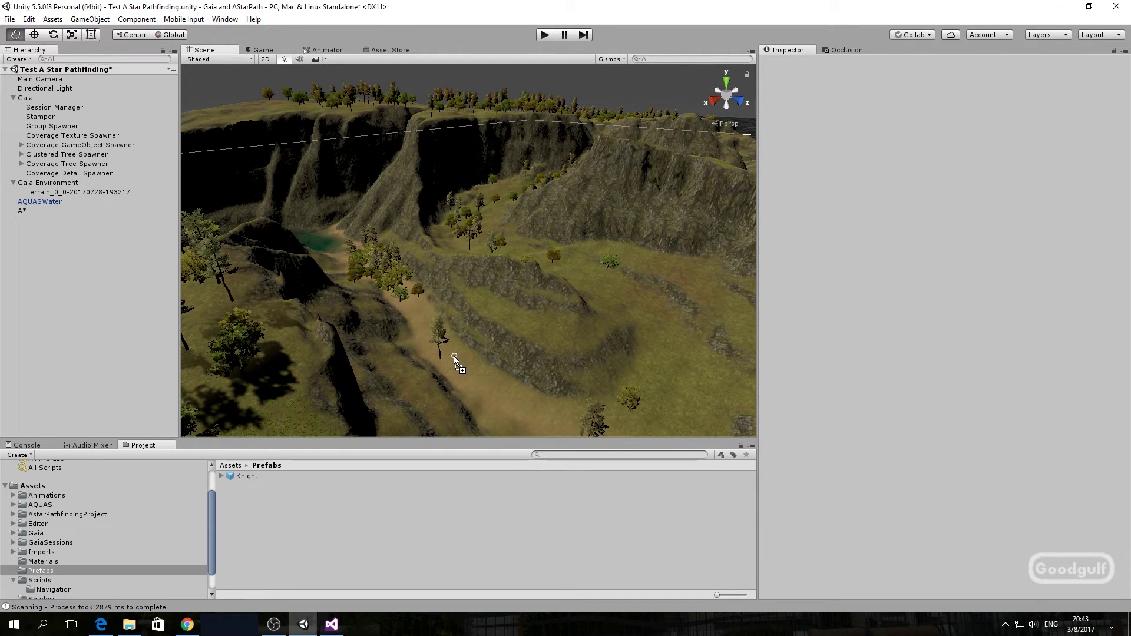
# Drop the Knight onto the valley floor and add a 3D Sphere to the scene.
pyautogui.moveTo(453, 355); pyautogui.dragTo(454, 355)
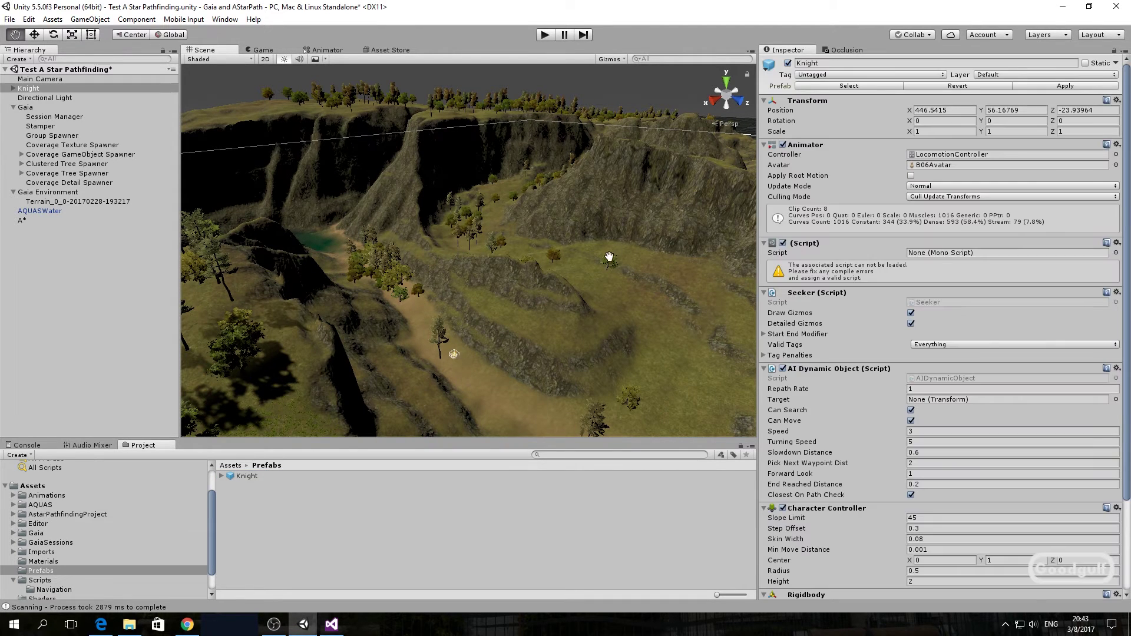
pyautogui.click(89, 19)
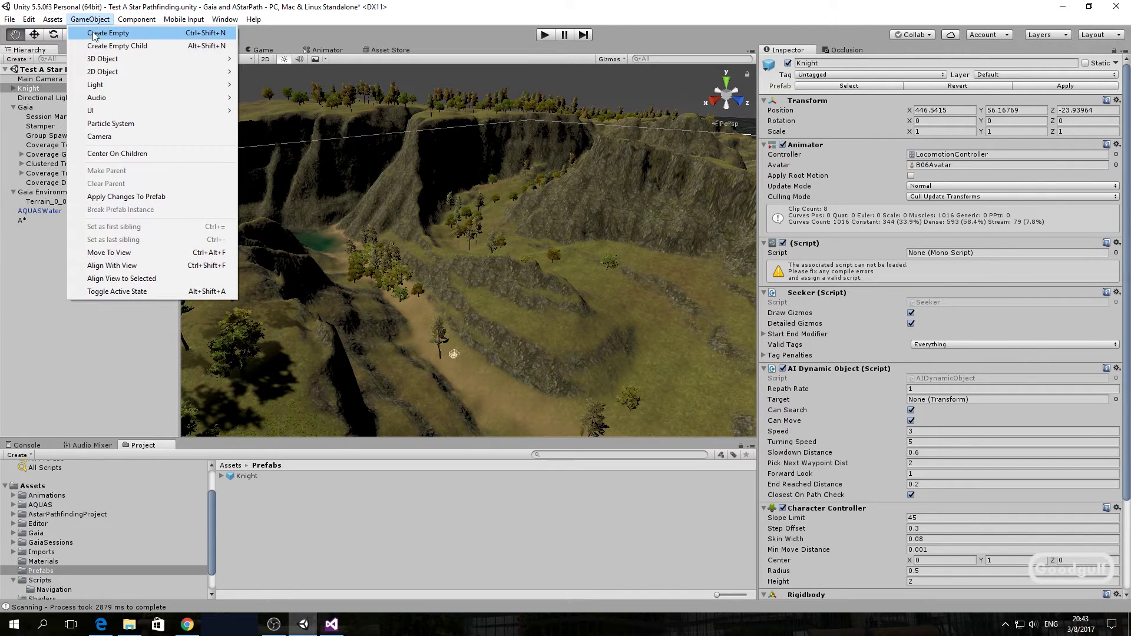
pyautogui.moveTo(107, 59)
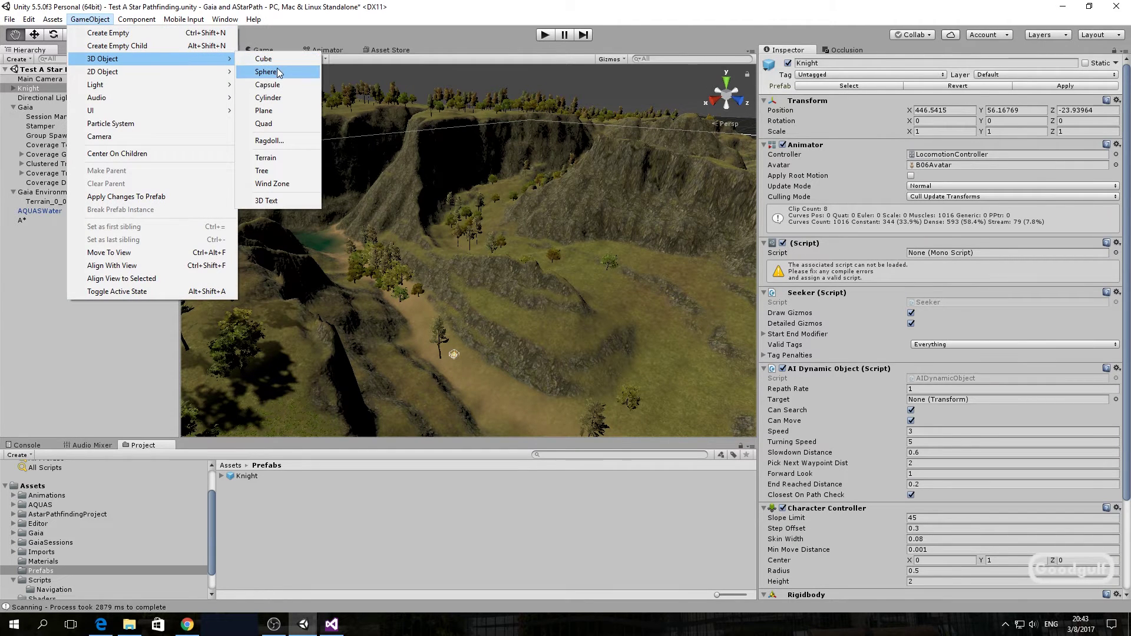
pyautogui.click(275, 70)
# Set the Sphere's scale to 10, 10, 10 and its position to 344, 64, -77.
pyautogui.click(946, 119)
pyautogui.write('10')
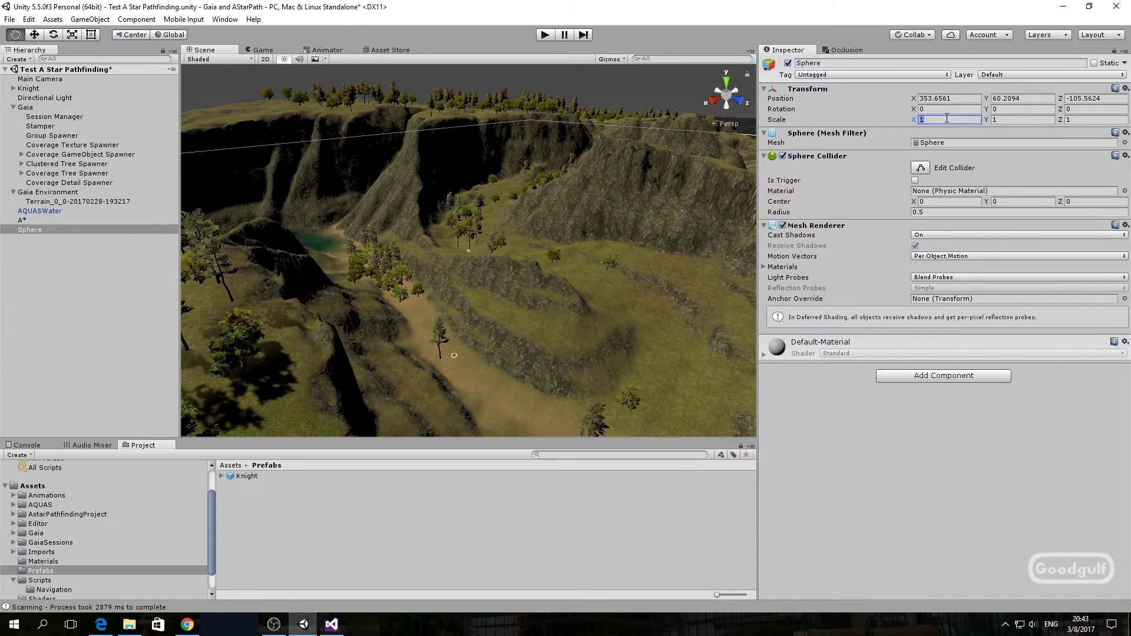
pyautogui.press('Tab')
pyautogui.write('10')
pyautogui.press('Tab')
pyautogui.write('10')
pyautogui.click(961, 99)
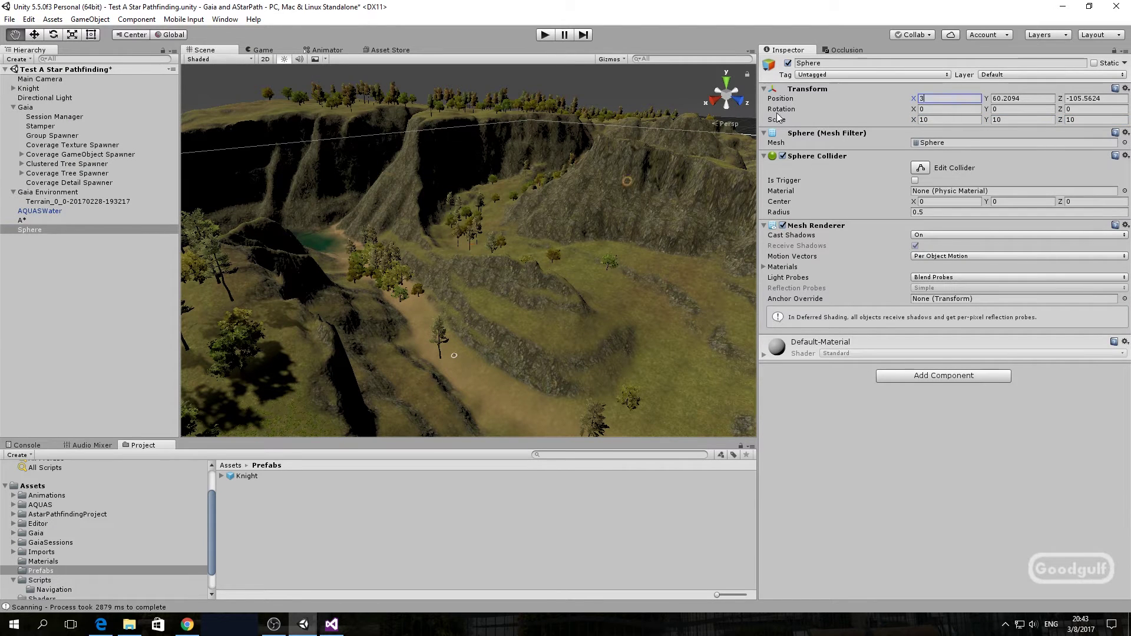
pyautogui.write('344')
pyautogui.click(1032, 99)
pyautogui.write('64')
pyautogui.press('Tab')
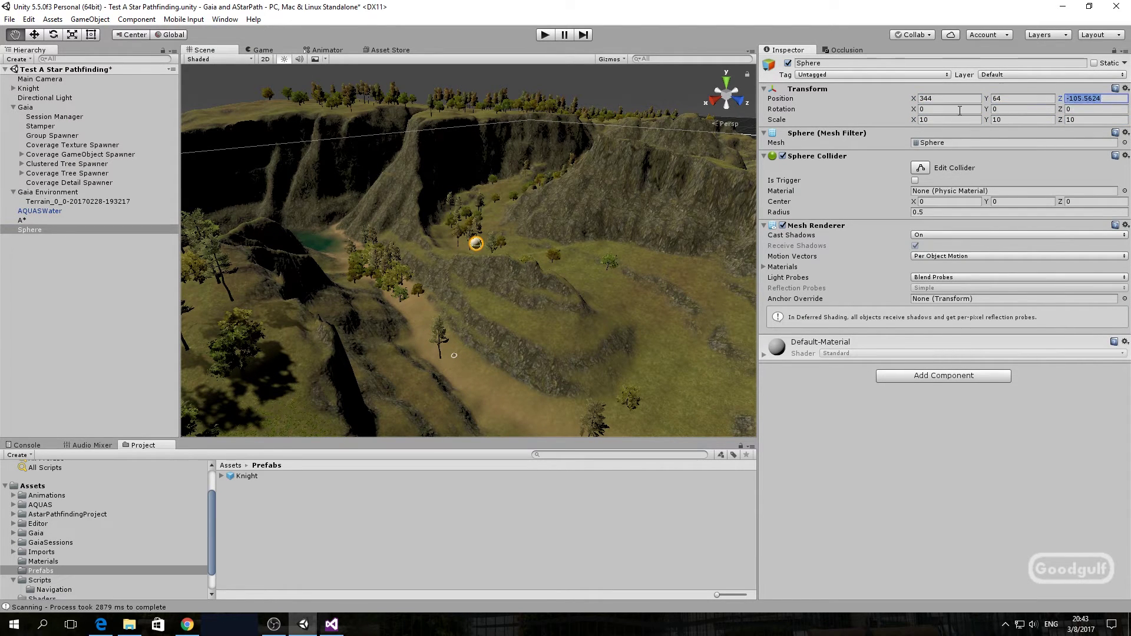
pyautogui.write('-77')
# Frame the Sphere in the Scene view and select the Knight.
pyautogui.doubleClick(92, 229)
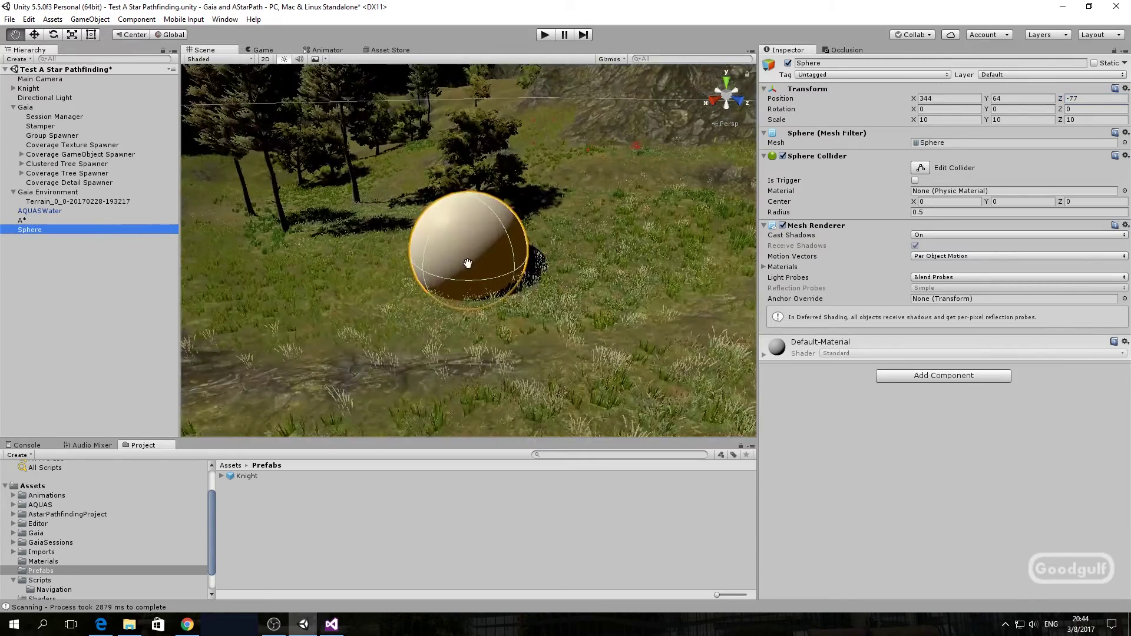
pyautogui.scroll(-10, 421, 260)
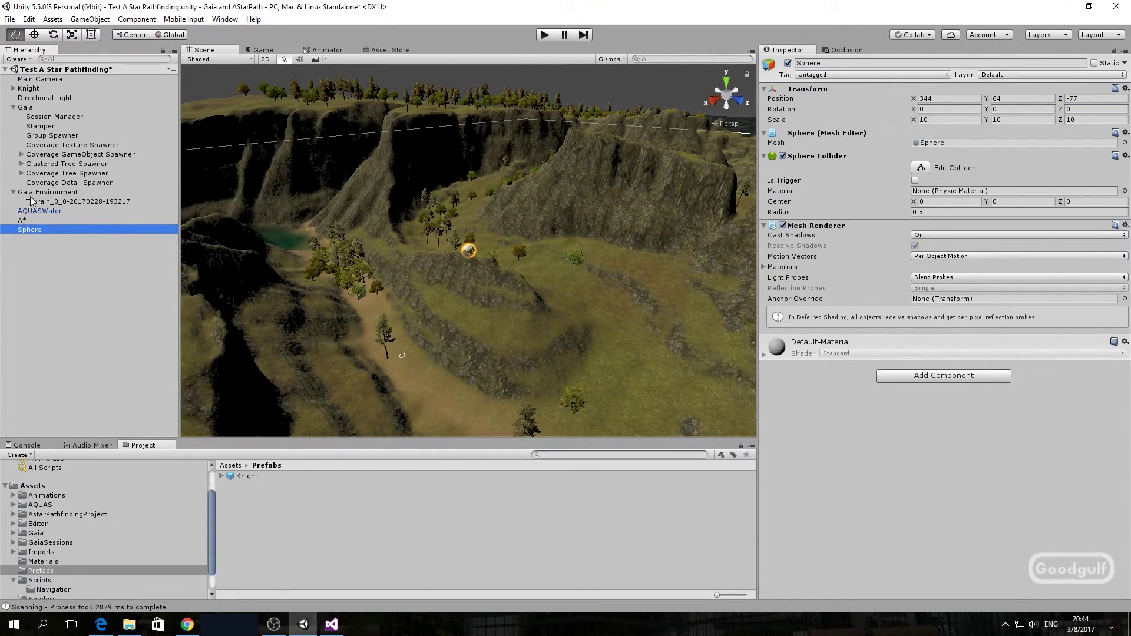
pyautogui.click(30, 89)
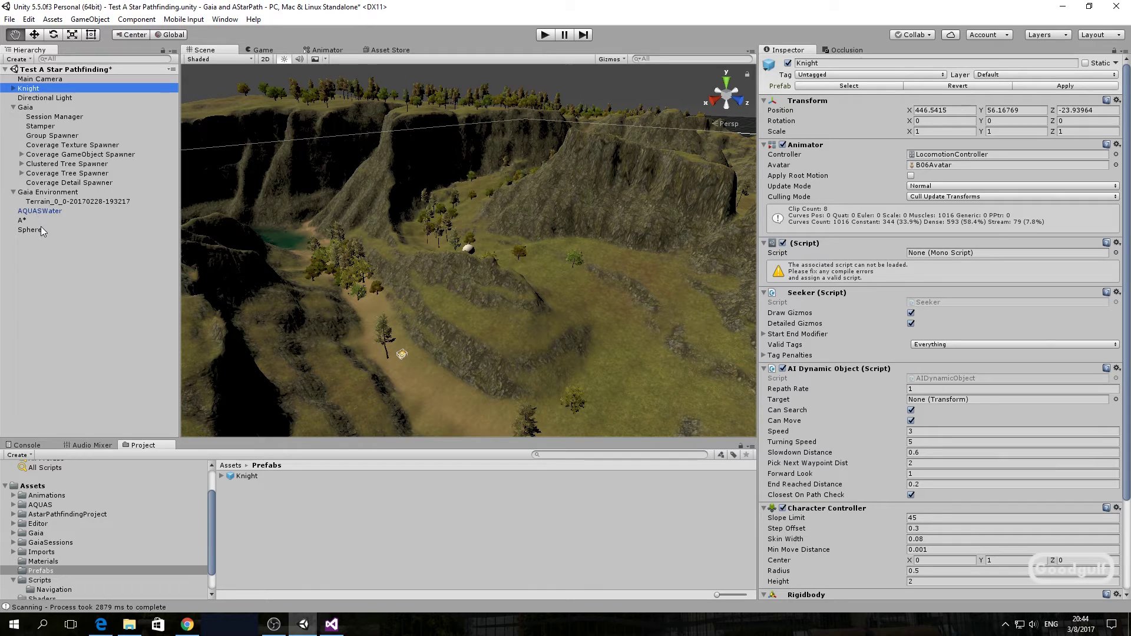
pyautogui.moveTo(36, 232); pyautogui.dragTo(934, 400)
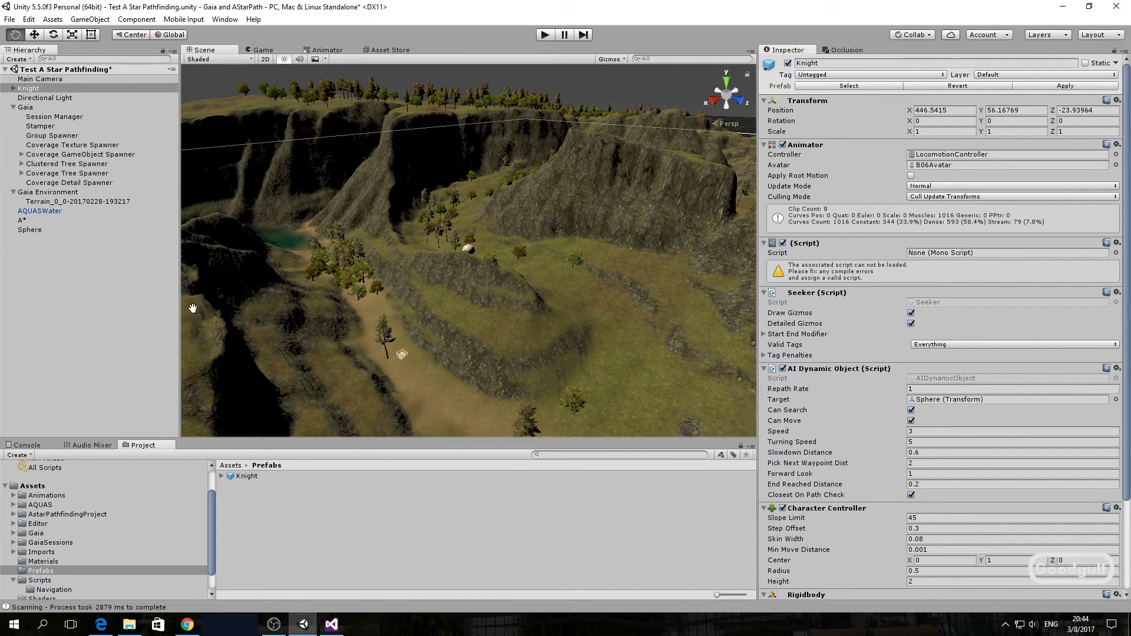
pyautogui.scroll(2, 444, 391)
pyautogui.scroll(3, 444, 391)
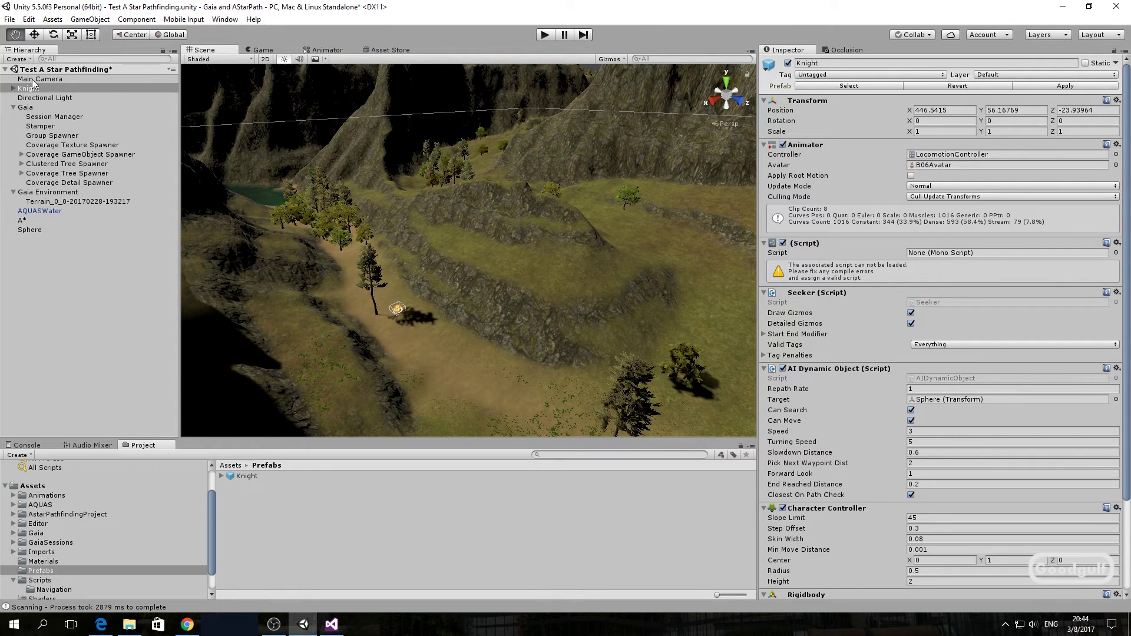
# Parent Main Camera under the Knight in the Hierarchy.
pyautogui.click(58, 79)
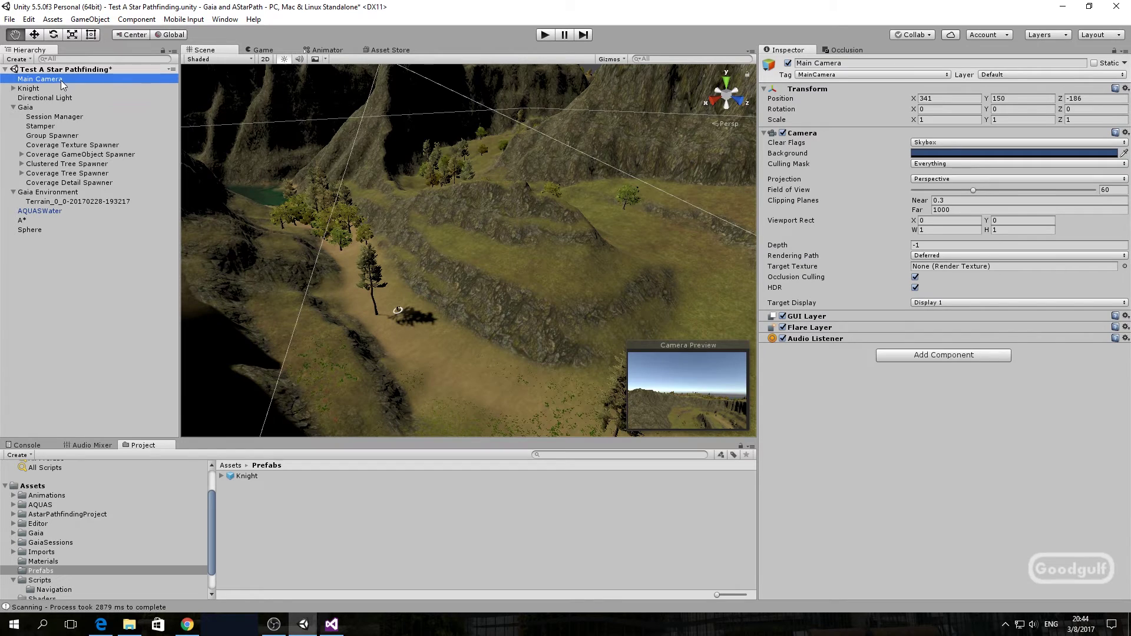
pyautogui.moveTo(61, 81); pyautogui.dragTo(43, 88)
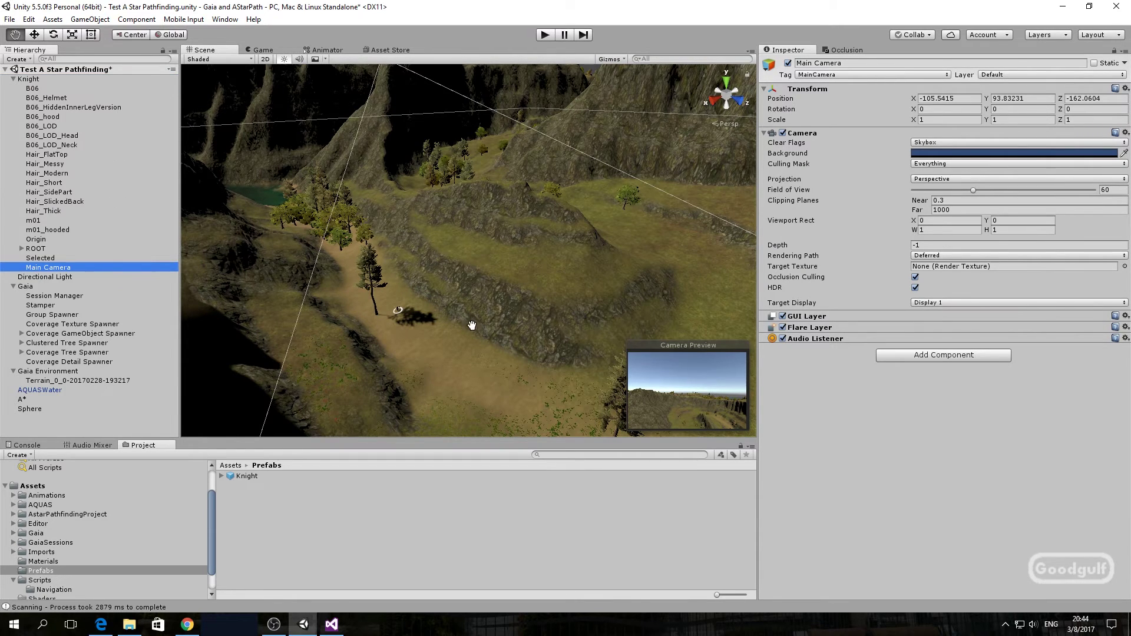
pyautogui.scroll(-5, 321, 165)
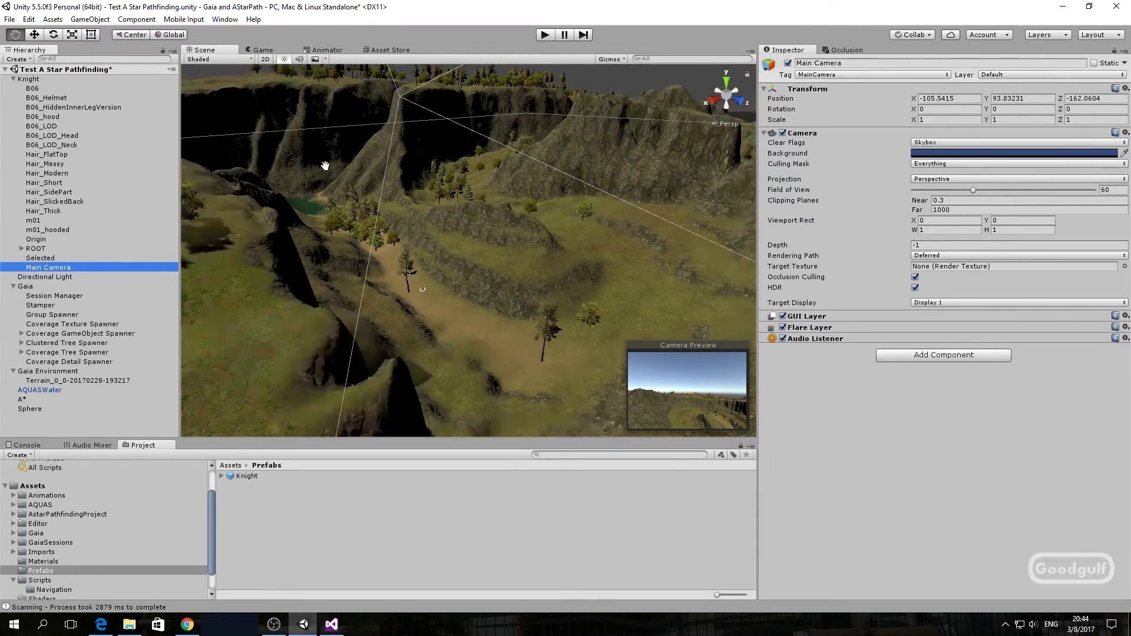
pyautogui.scroll(1, 325, 163)
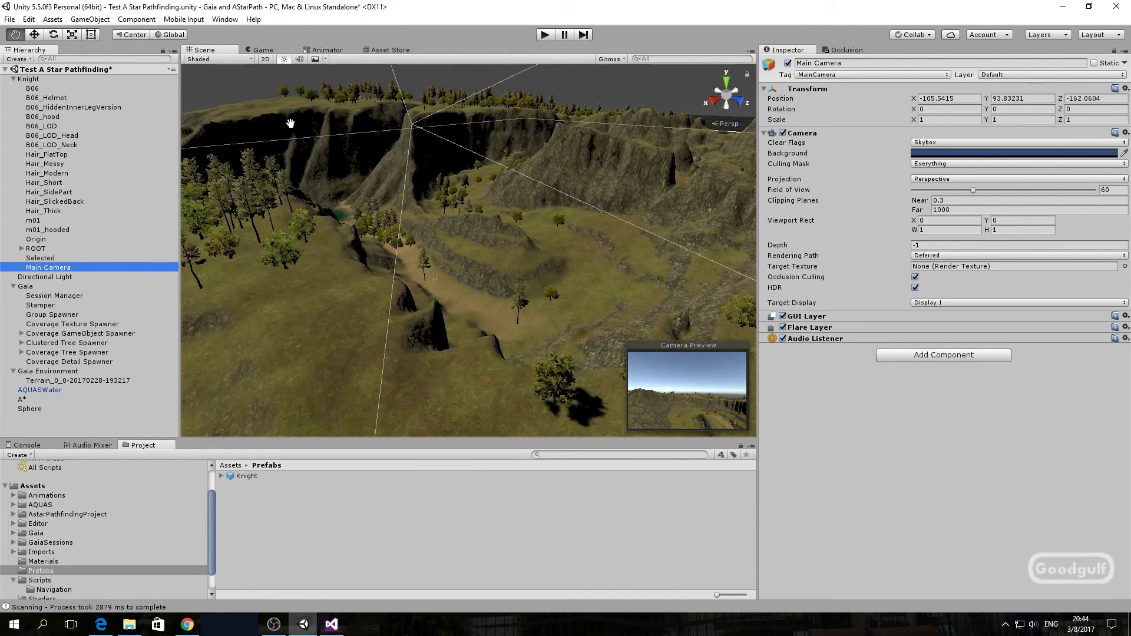
# Place the camera just behind and above the Knight, tilted down about 13 degrees, and test in Play mode.
pyautogui.click(34, 34)
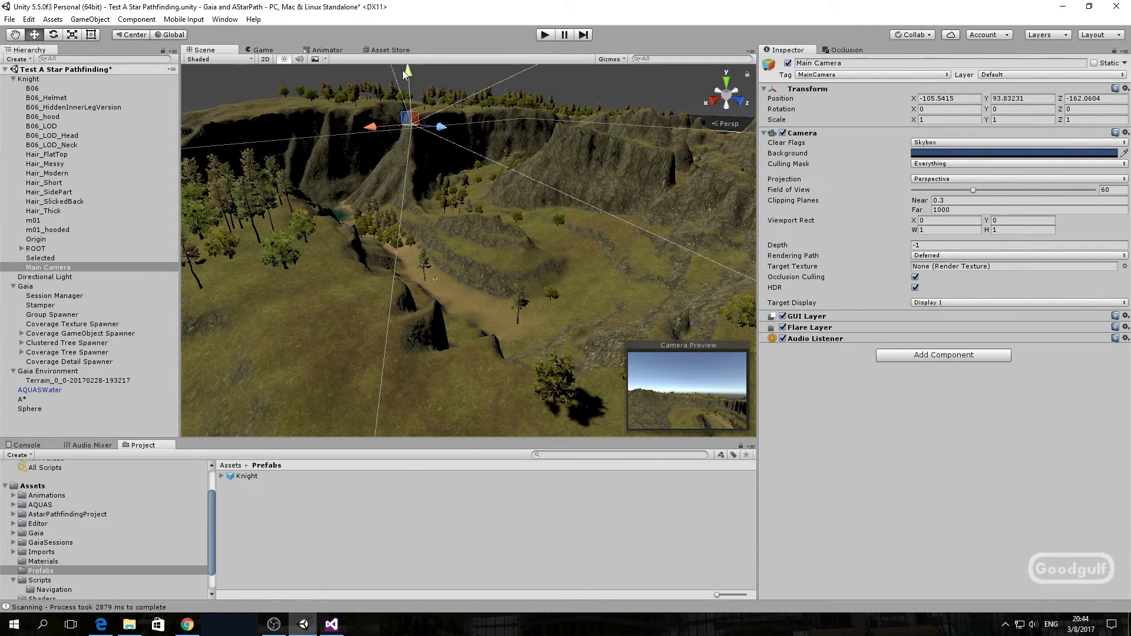
pyautogui.moveTo(404, 73); pyautogui.dragTo(361, 203)
pyautogui.moveTo(364, 152); pyautogui.dragTo(366, 160)
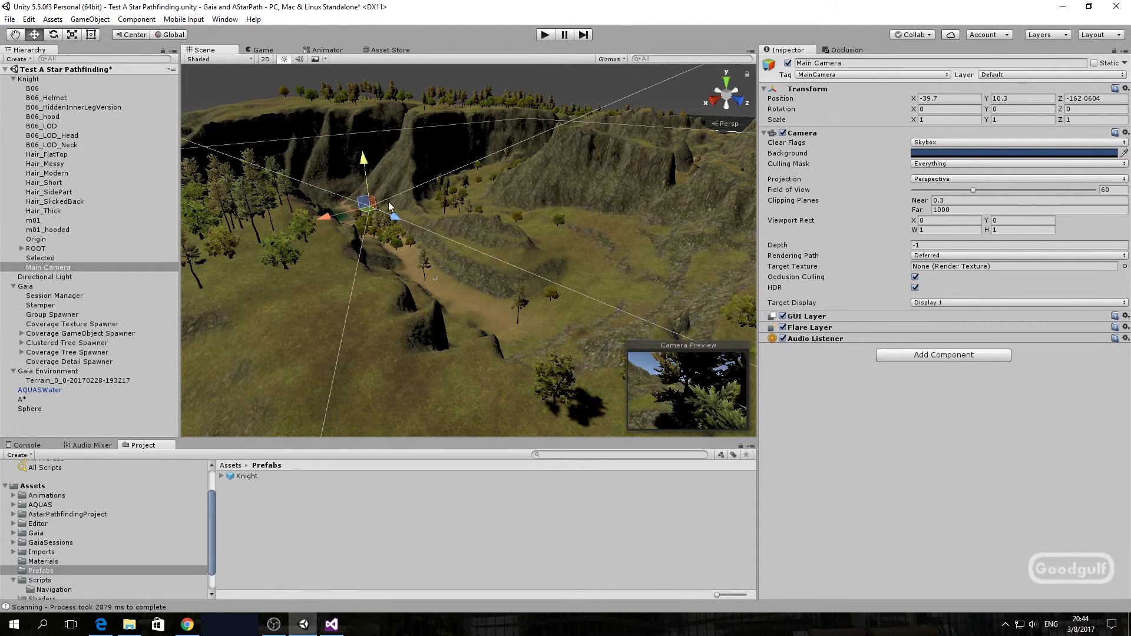
pyautogui.moveTo(389, 206); pyautogui.dragTo(436, 270)
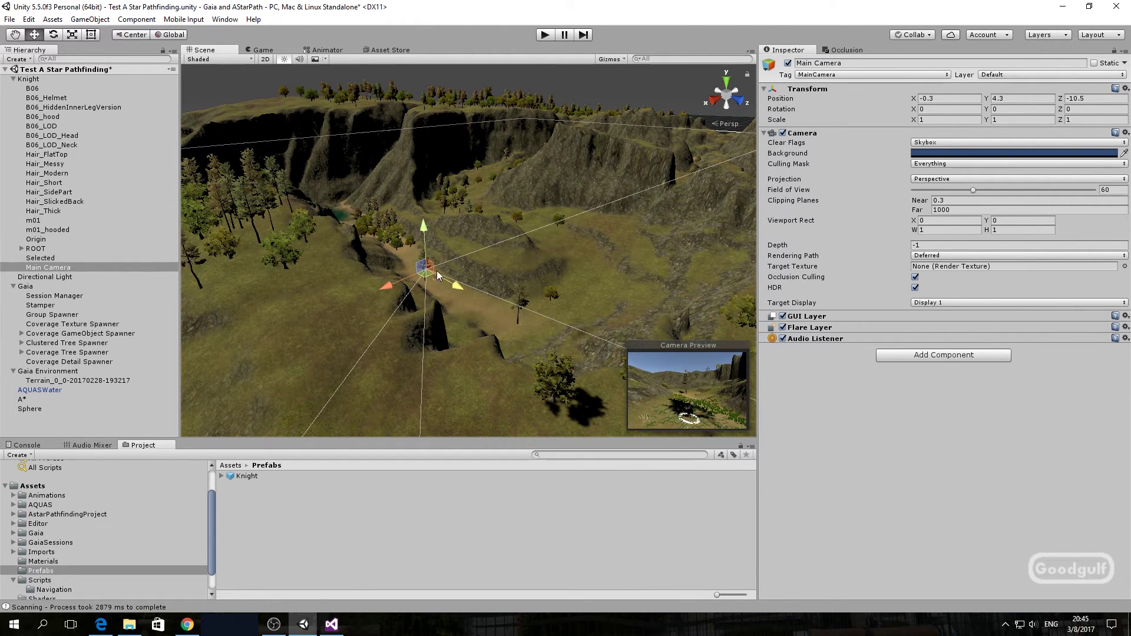
pyautogui.press('e')
pyautogui.moveTo(434, 232); pyautogui.dragTo(446, 249)
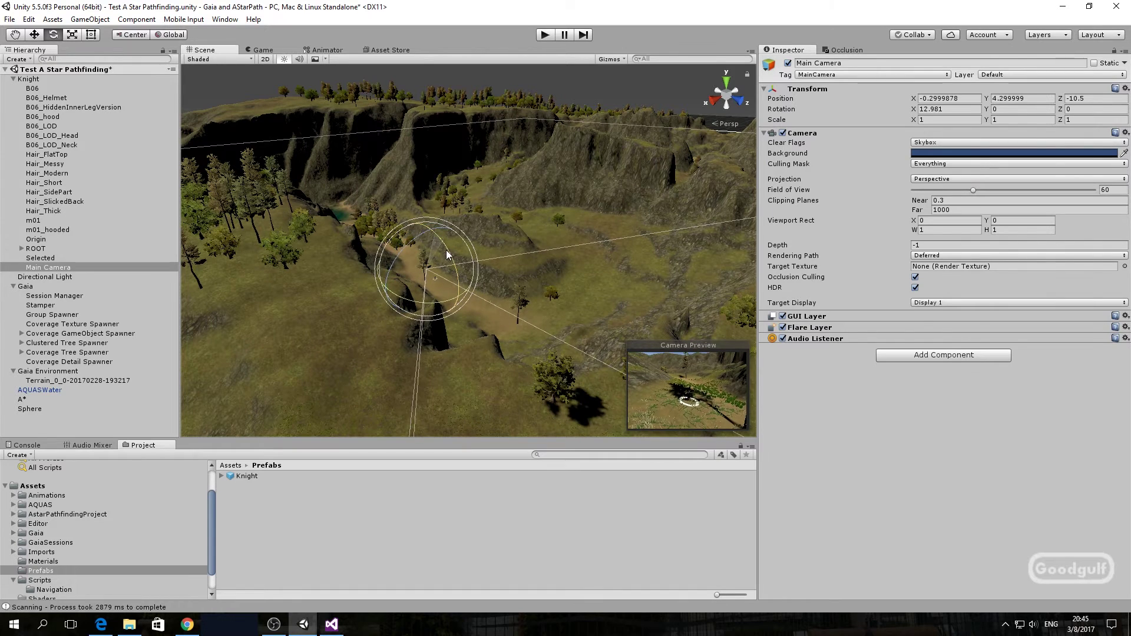
pyautogui.click(34, 34)
pyautogui.moveTo(453, 295); pyautogui.dragTo(458, 298)
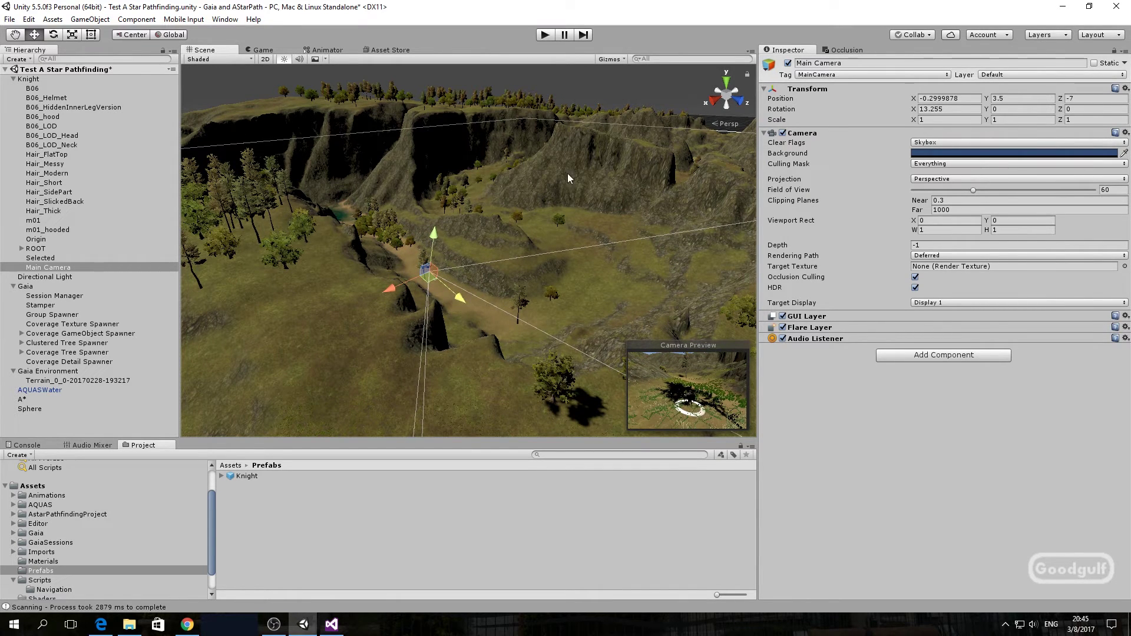
pyautogui.click(544, 35)
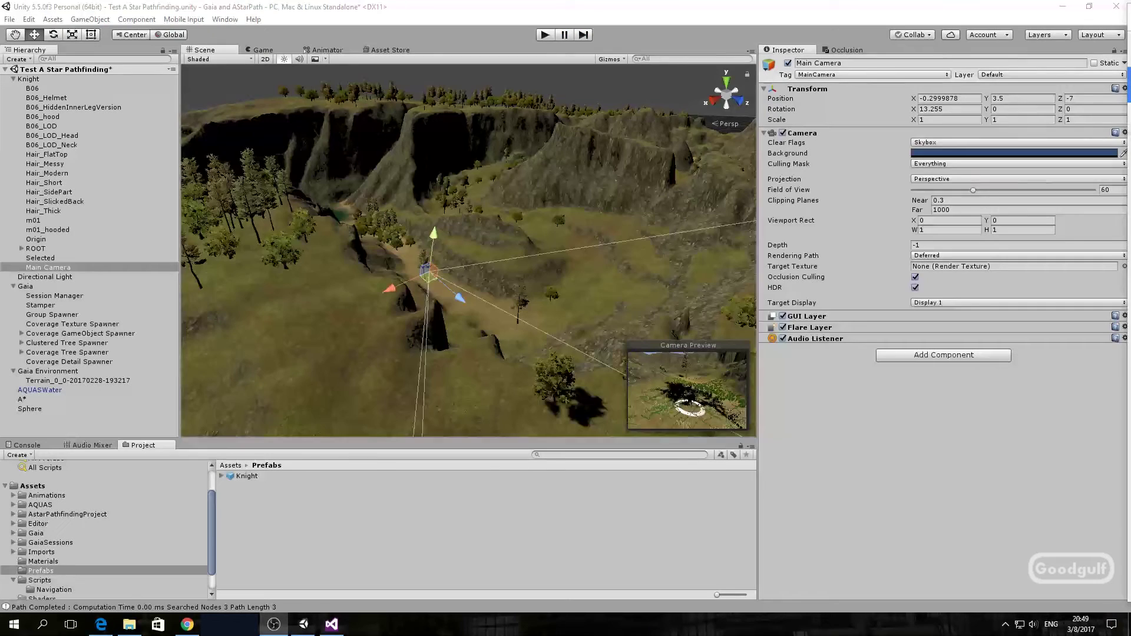
# Select Knight and open its AIDynamicObject script in Visual Studio.
pyautogui.click(29, 80)
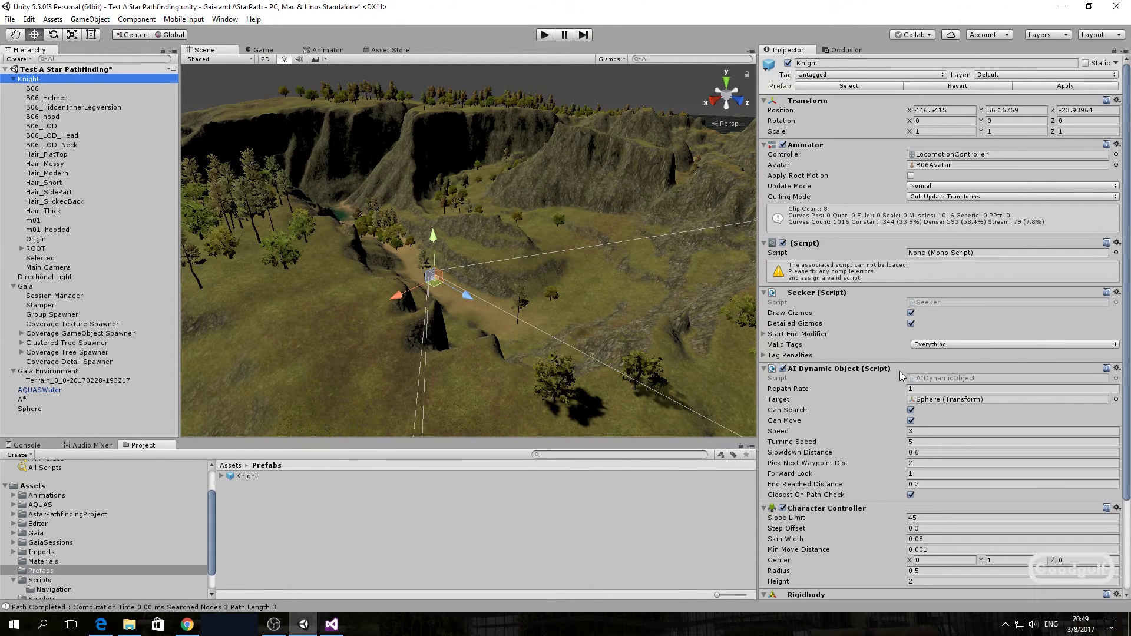
pyautogui.scroll(-1, 888, 375)
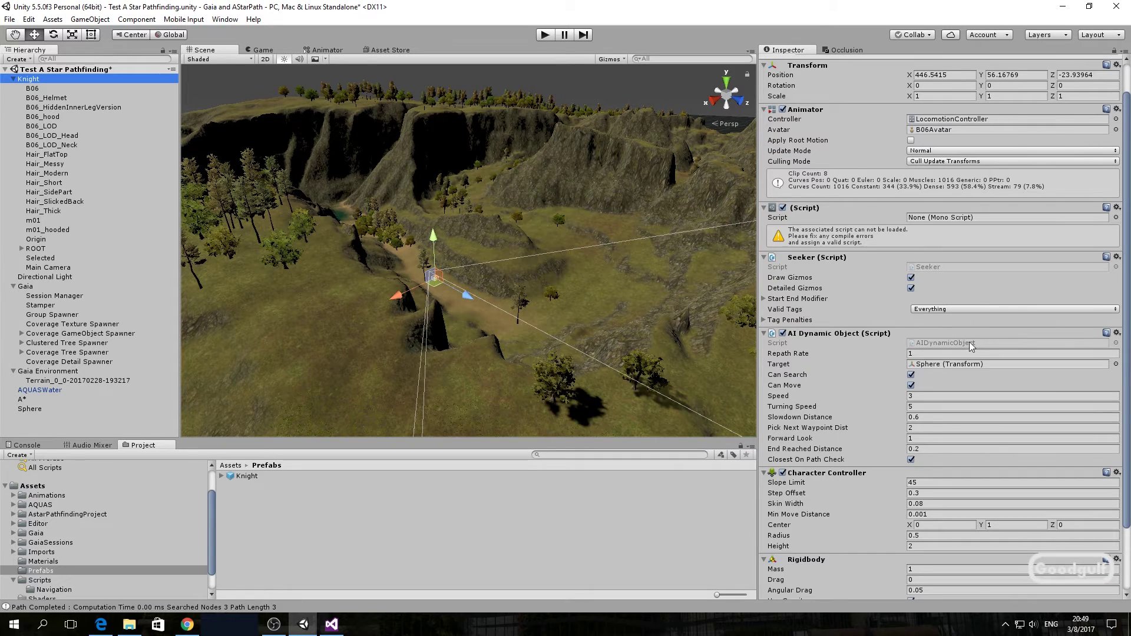
pyautogui.scroll(-3, 860, 457)
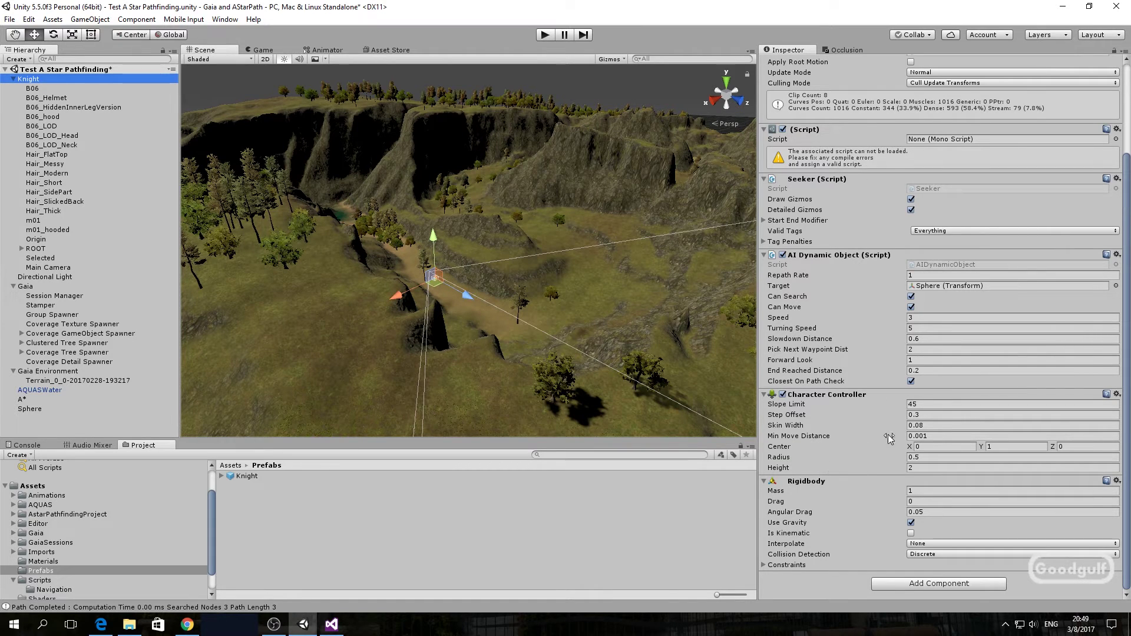
pyautogui.doubleClick(933, 266)
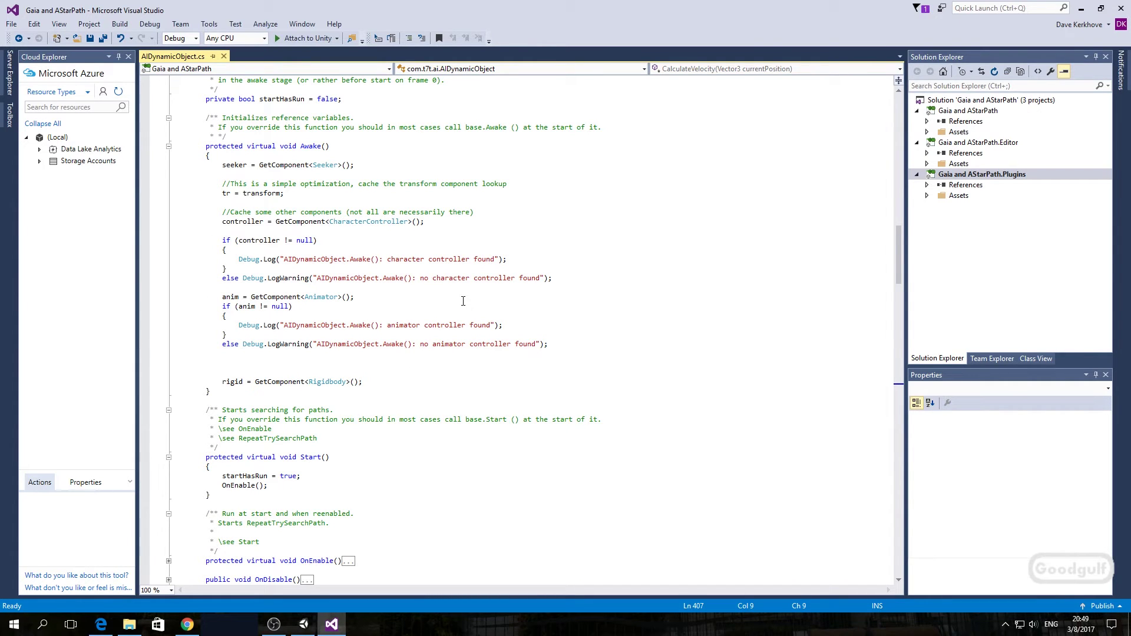
pyautogui.scroll(-8, 463, 301)
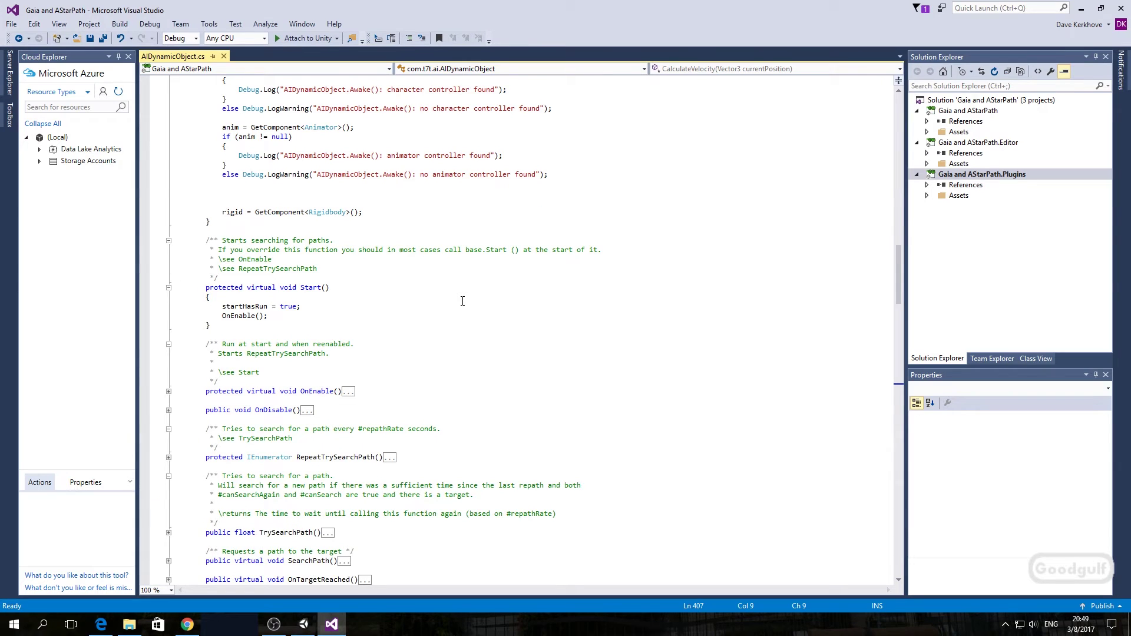
pyautogui.scroll(-4, 462, 301)
pyautogui.scroll(-12, 462, 301)
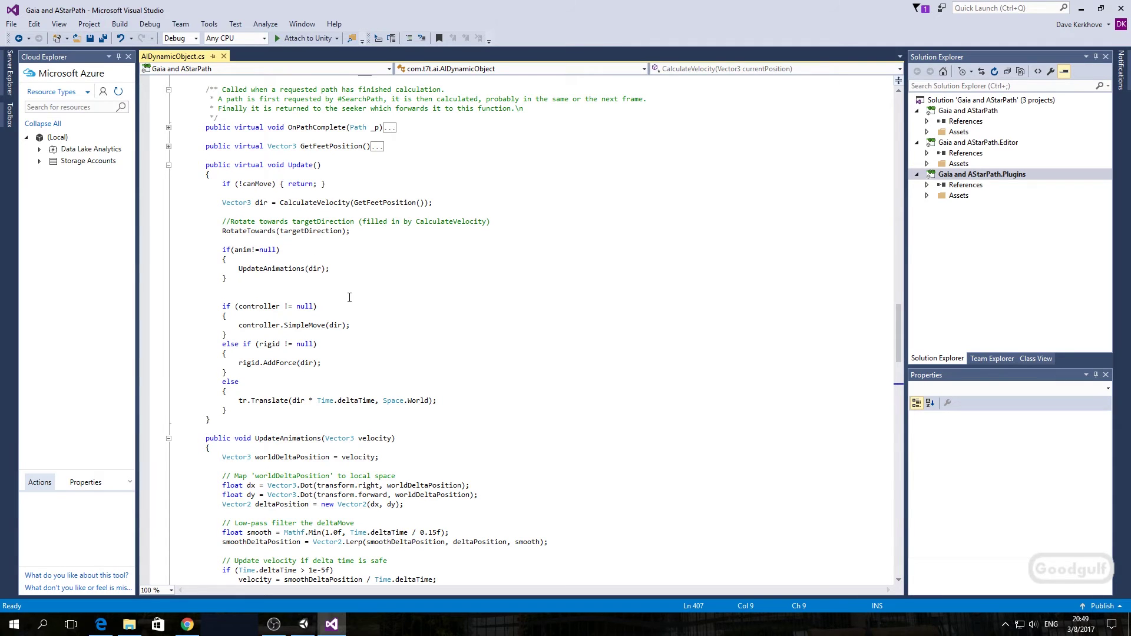
pyautogui.scroll(-4, 349, 298)
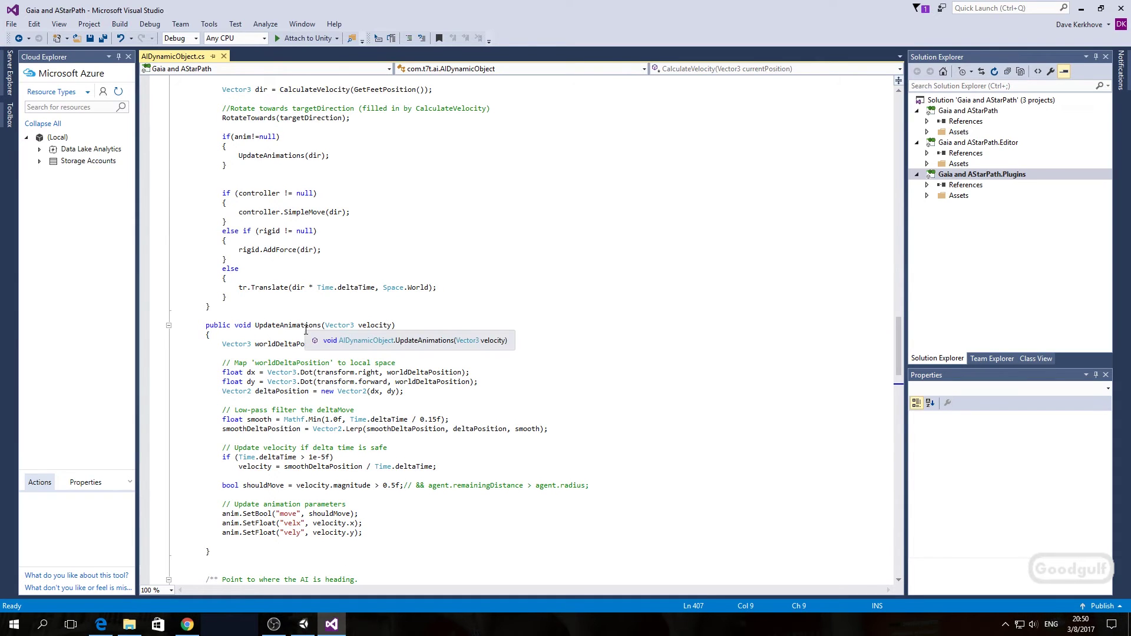
pyautogui.click(303, 625)
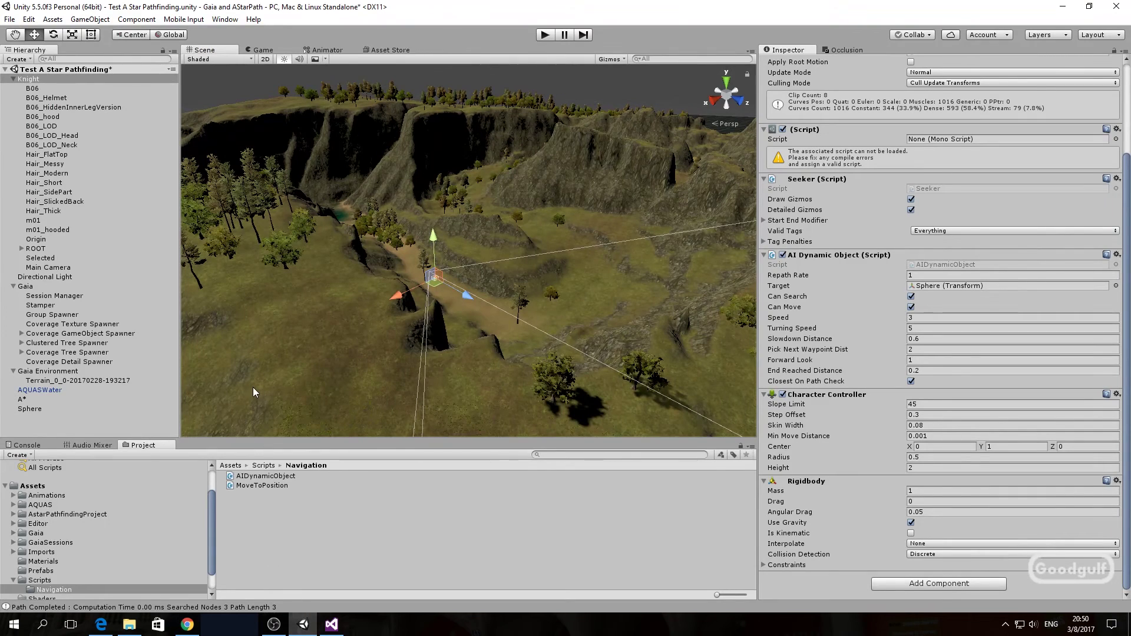
# Open LocomotionController's Move blend tree (2D Simple Directional on velx/vely), then return to the Scene view.
pyautogui.click(47, 496)
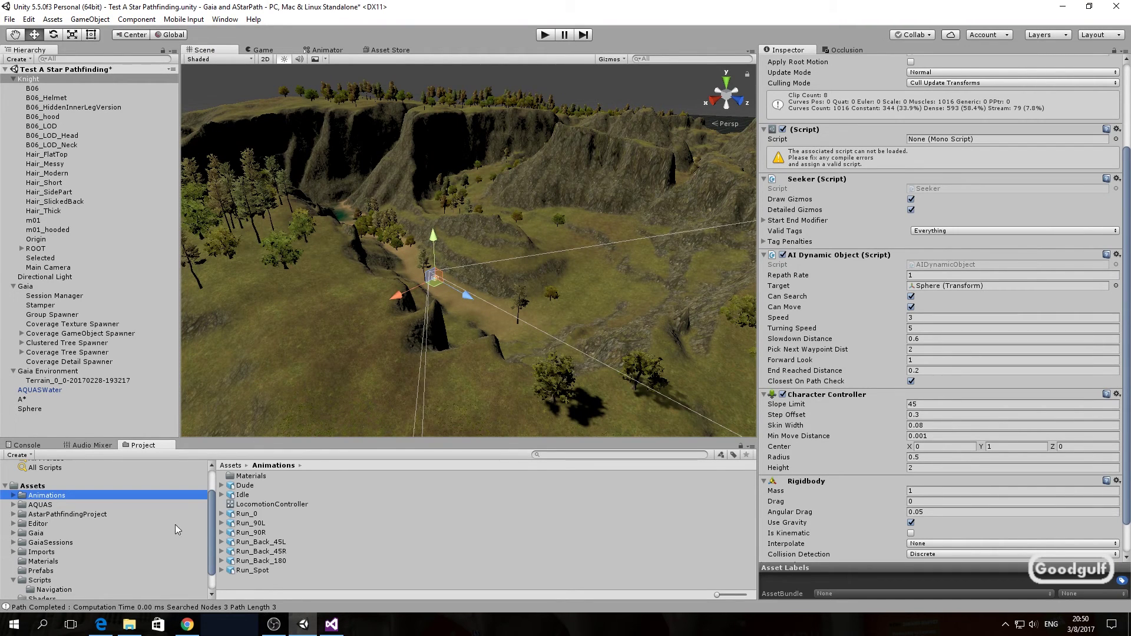
pyautogui.doubleClick(257, 504)
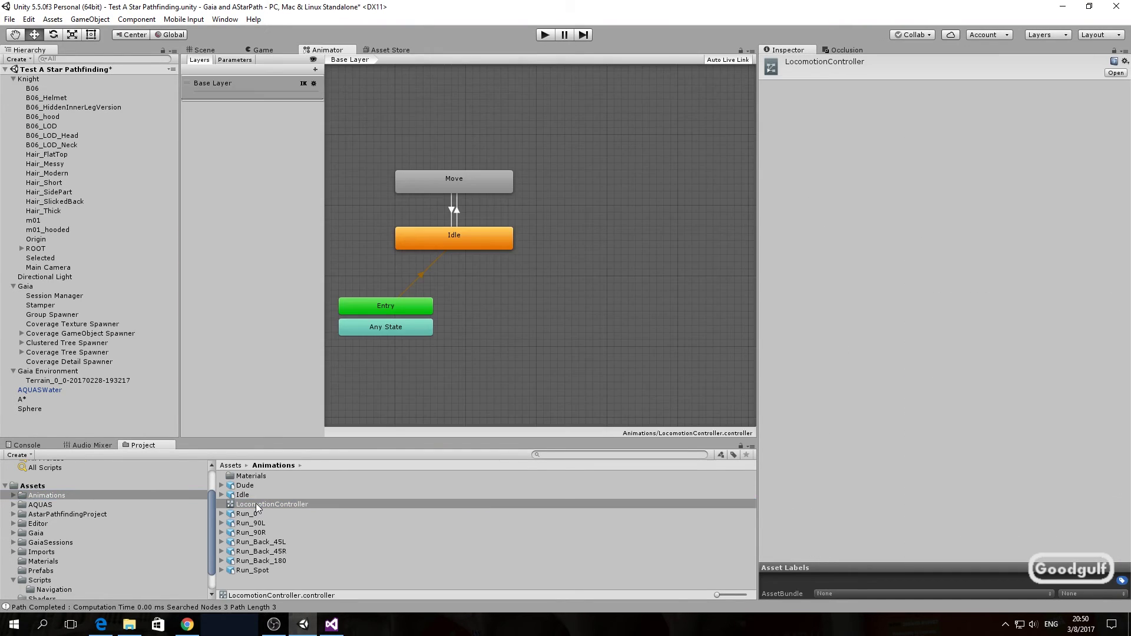
pyautogui.click(473, 236)
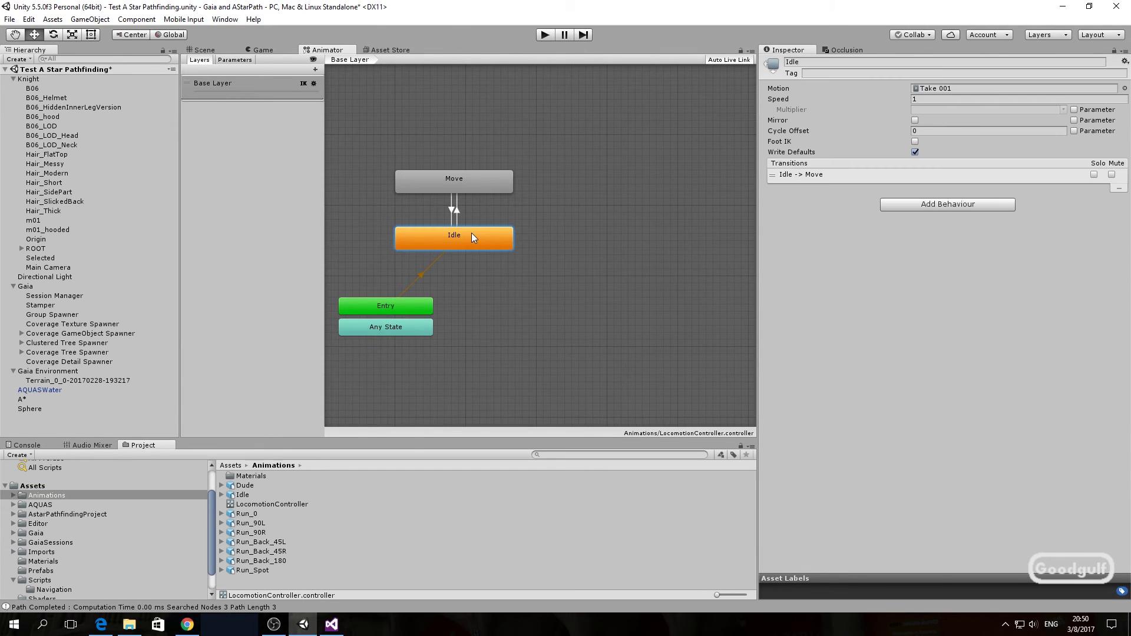
pyautogui.click(457, 186)
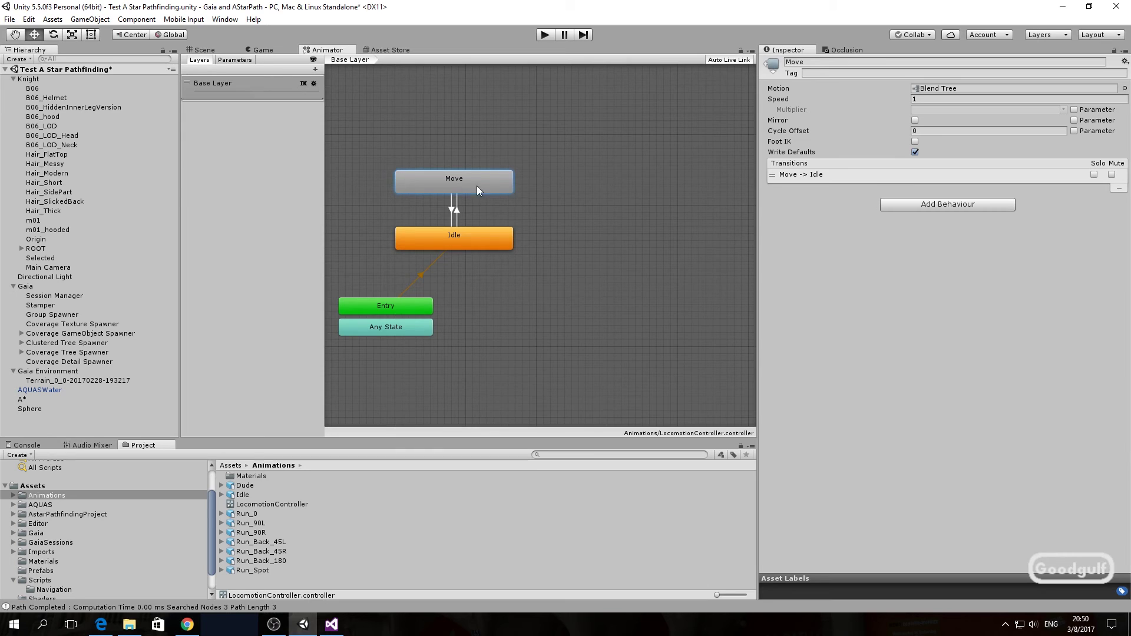
pyautogui.click(948, 88)
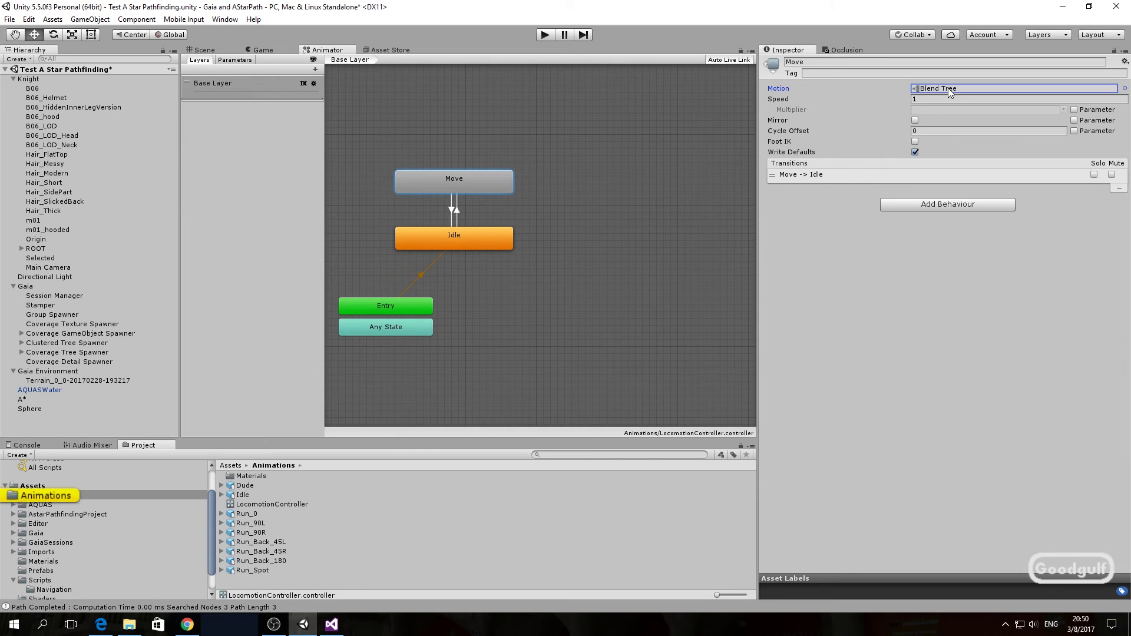
pyautogui.doubleClick(948, 89)
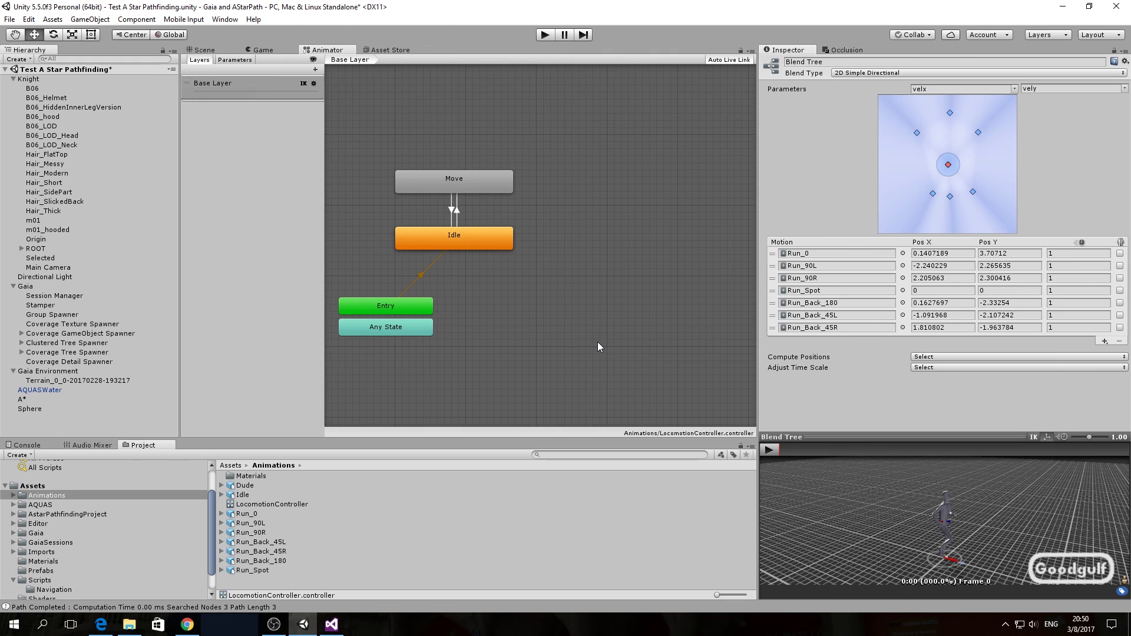
pyautogui.click(205, 50)
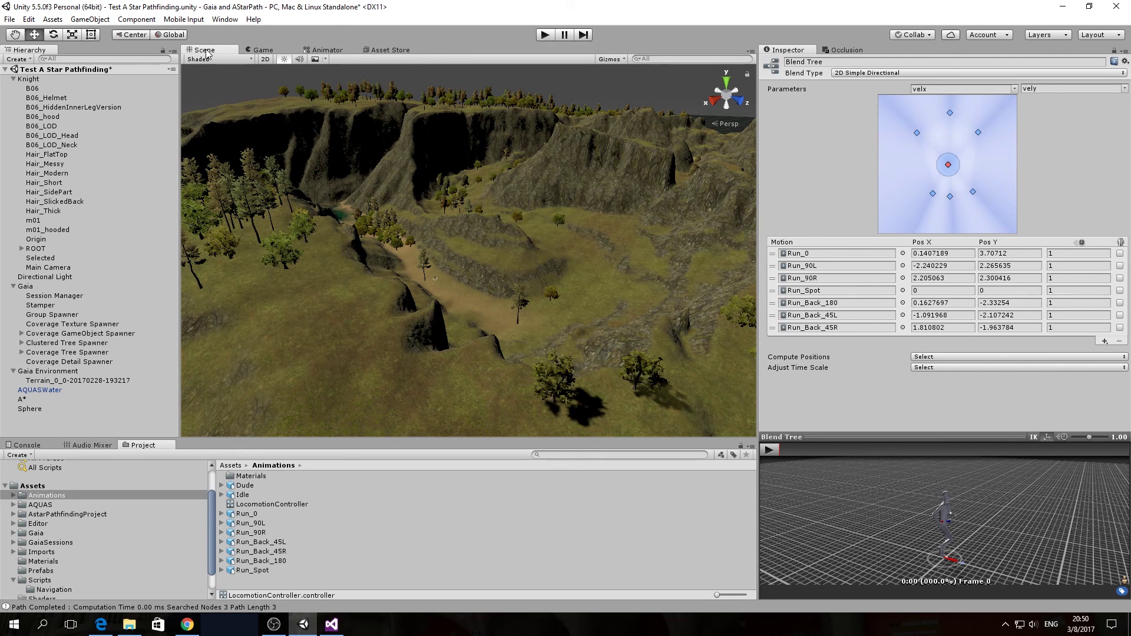